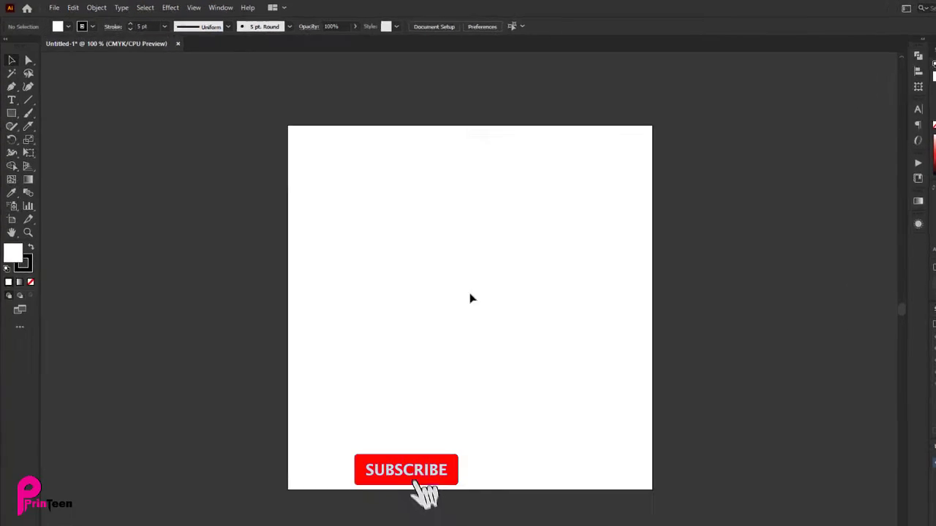
# - Draw a circle about 199 px in diameter with the Ellipse tool and position it in the middle of the artboard
pyautogui.moveTo(30, 195); pyautogui.dragTo(59, 230)
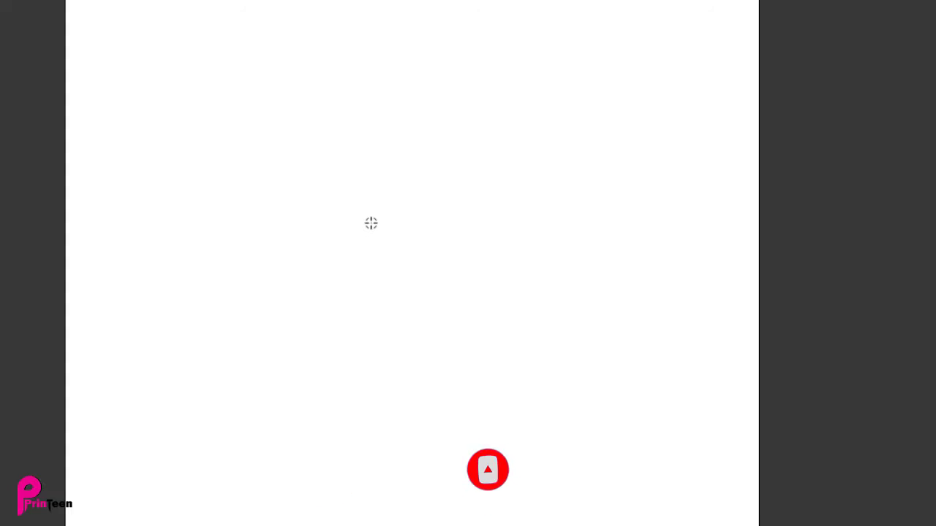
pyautogui.moveTo(363, 206); pyautogui.dragTo(516, 388)
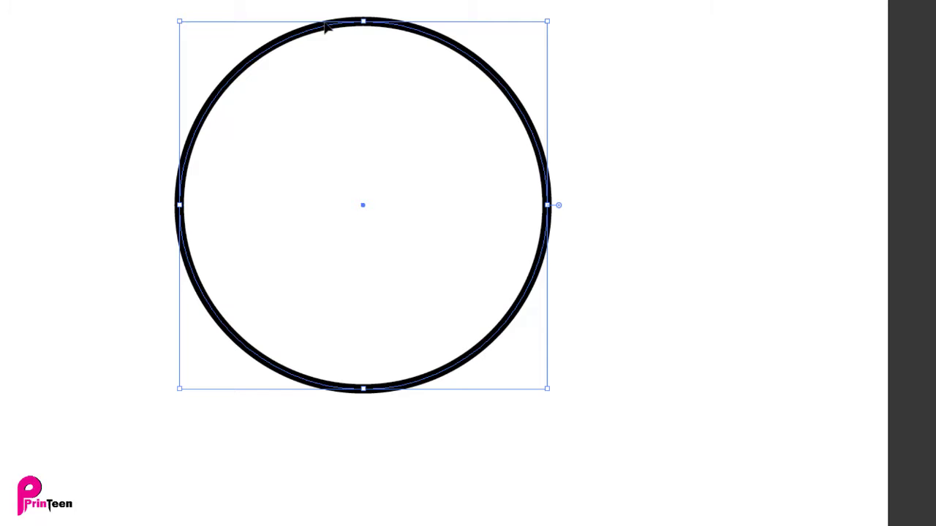
pyautogui.moveTo(325, 25); pyautogui.dragTo(347, 111)
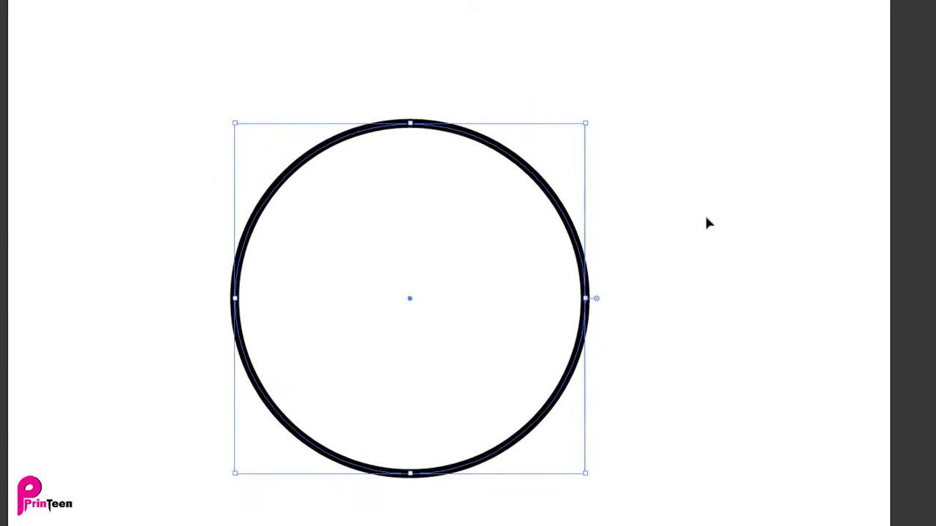
pyautogui.click(706, 223)
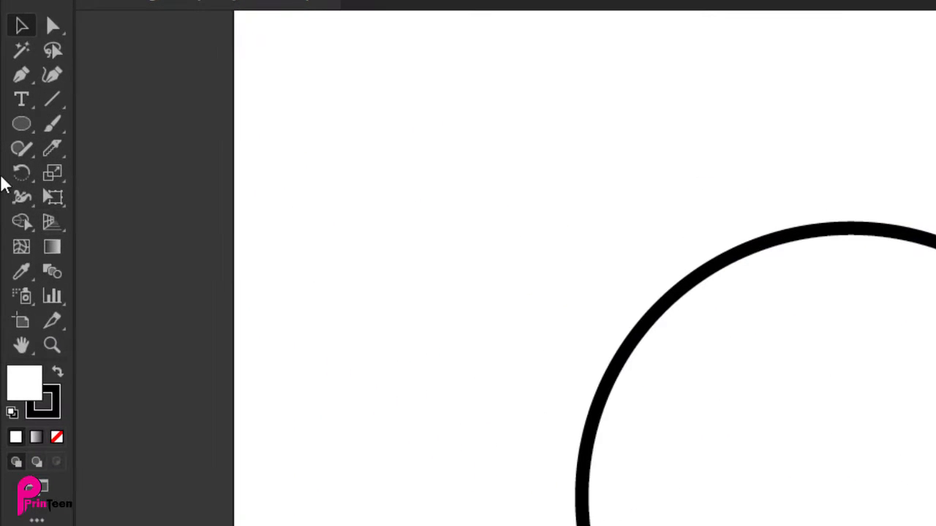
# - Cut the circle into three sections with two curved, roughly horizontal Knife strokes, the upper arching up and the lower sagging down
pyautogui.moveTo(44, 148)
pyautogui.mouseDown()
pyautogui.moveTo(120, 171)
pyautogui.moveTo(117, 197)
pyautogui.mouseUp()
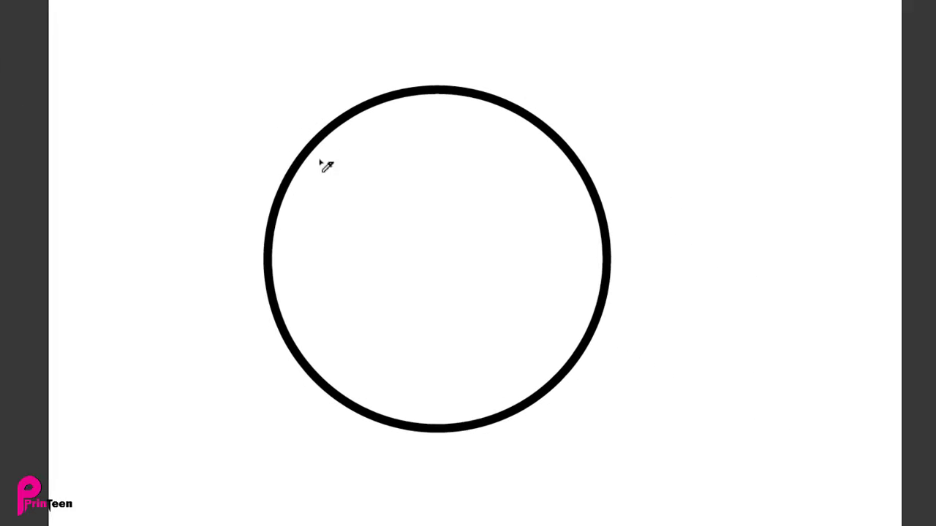
pyautogui.moveTo(225, 217); pyautogui.dragTo(253, 212)
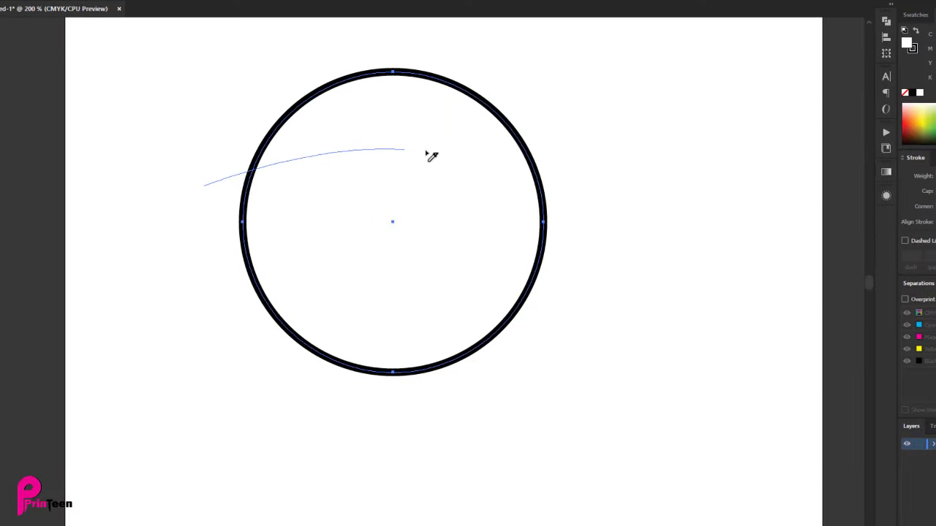
pyautogui.moveTo(593, 194); pyautogui.dragTo(595, 196)
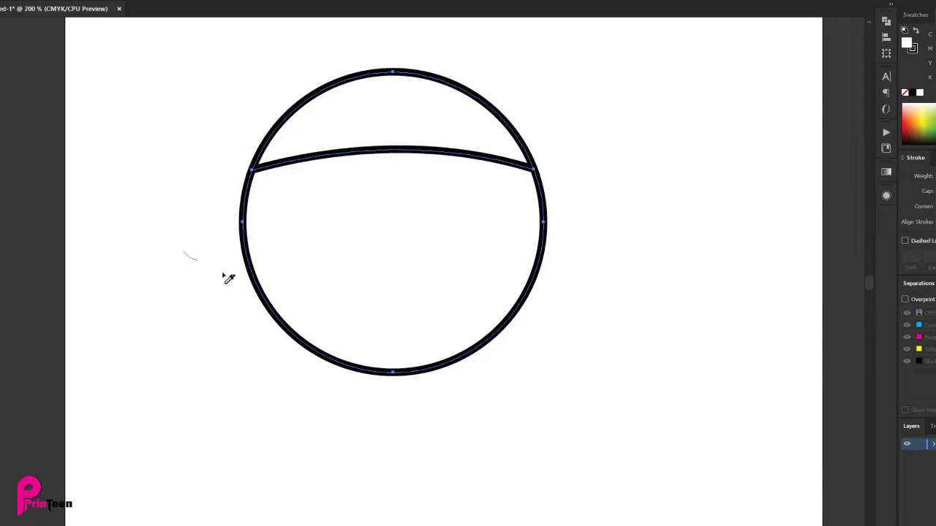
pyautogui.moveTo(228, 278)
pyautogui.mouseDown()
pyautogui.moveTo(548, 302)
pyautogui.moveTo(628, 280)
pyautogui.mouseUp()
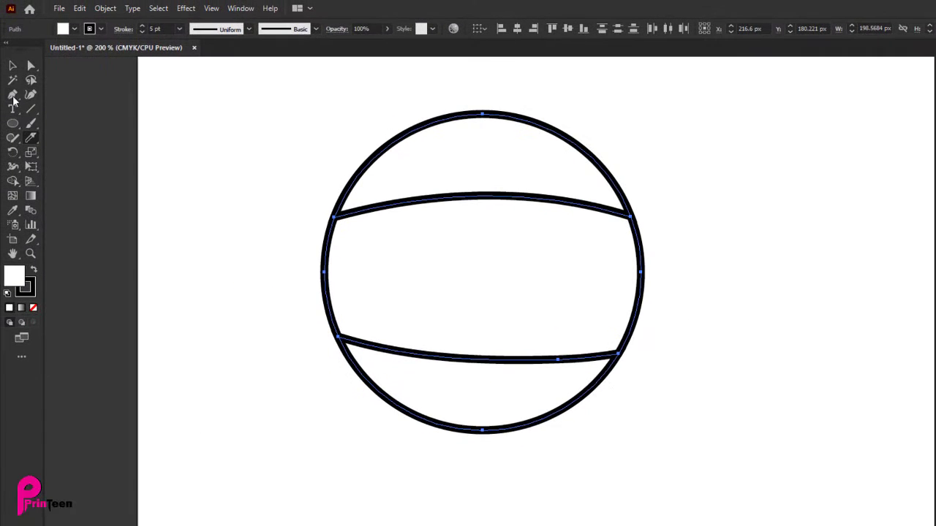
# - Add the text HELLO, enlarge it to about 55 pt and place it beside the circle
pyautogui.click(15, 69)
pyautogui.click(14, 109)
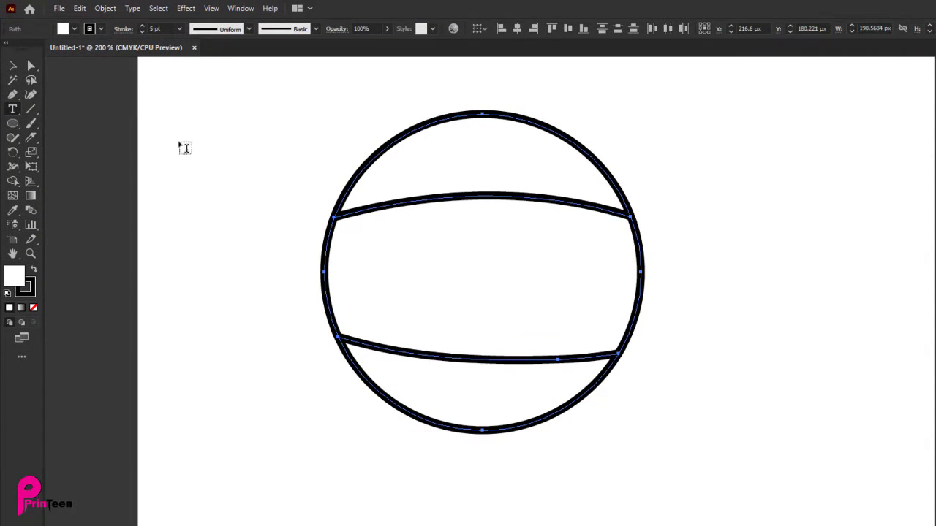
pyautogui.click(182, 137)
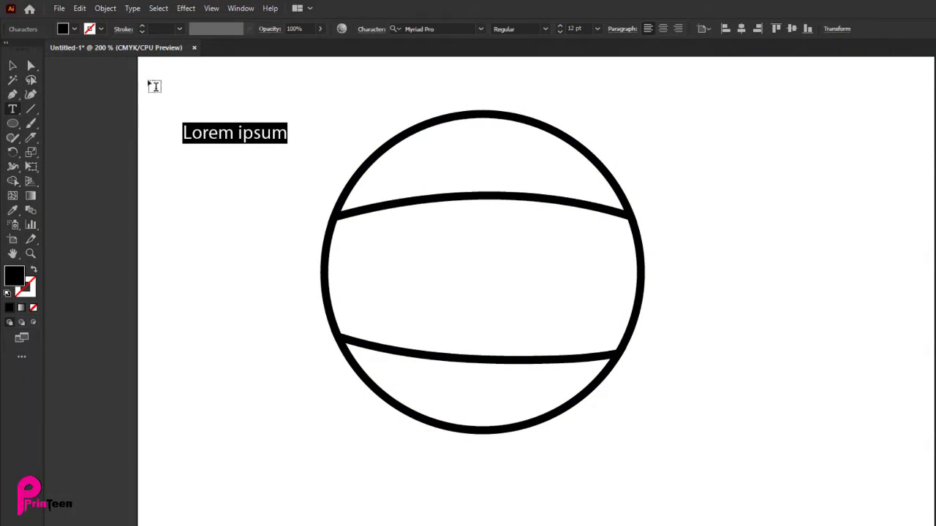
pyautogui.write('HELLO')
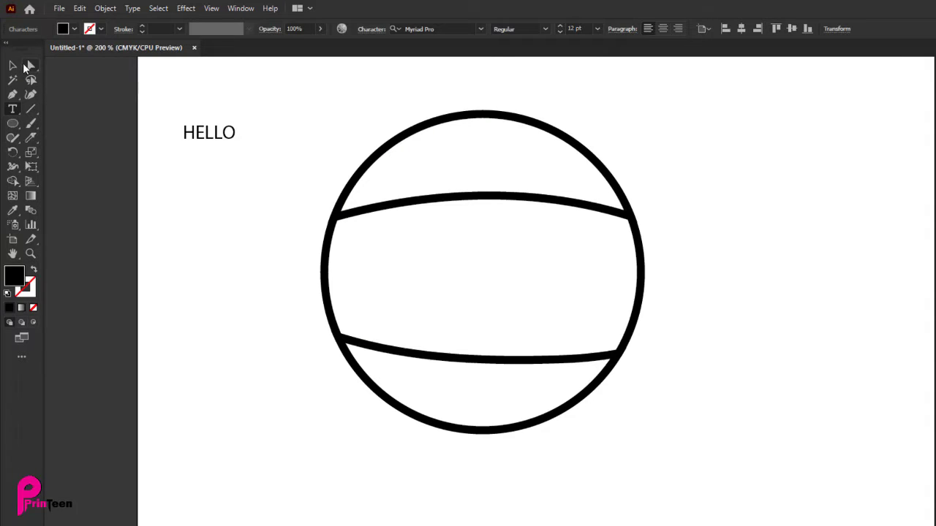
pyautogui.click(13, 66)
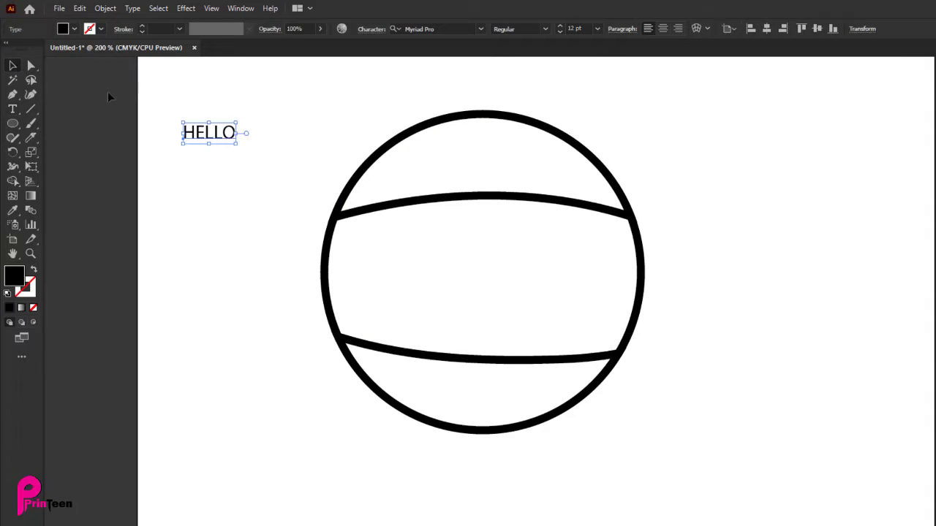
pyautogui.moveTo(236, 143); pyautogui.dragTo(334, 229)
# - Duplicate the HELLO text directly below the original and change the copy to DEAR
pyautogui.moveTo(238, 149); pyautogui.dragTo(840, 314)
pyautogui.doubleClick(840, 315)
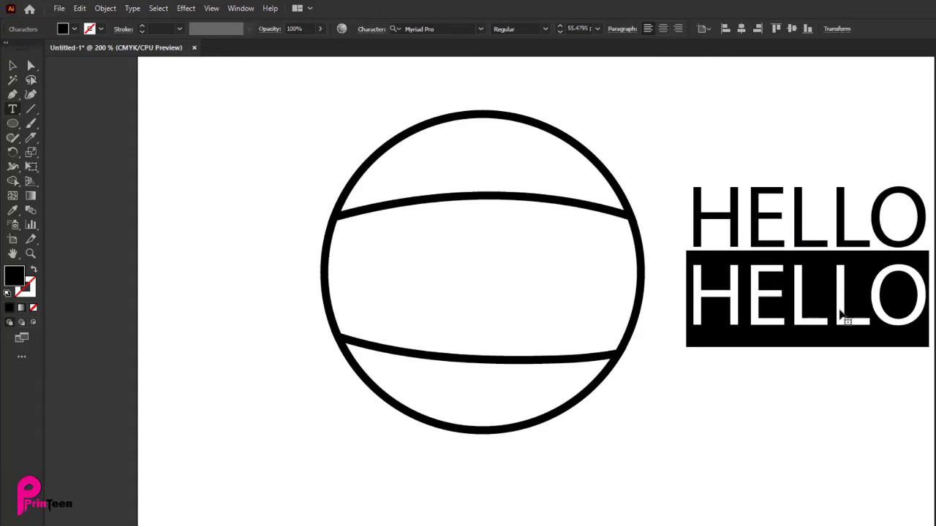
pyautogui.write('DEAR')
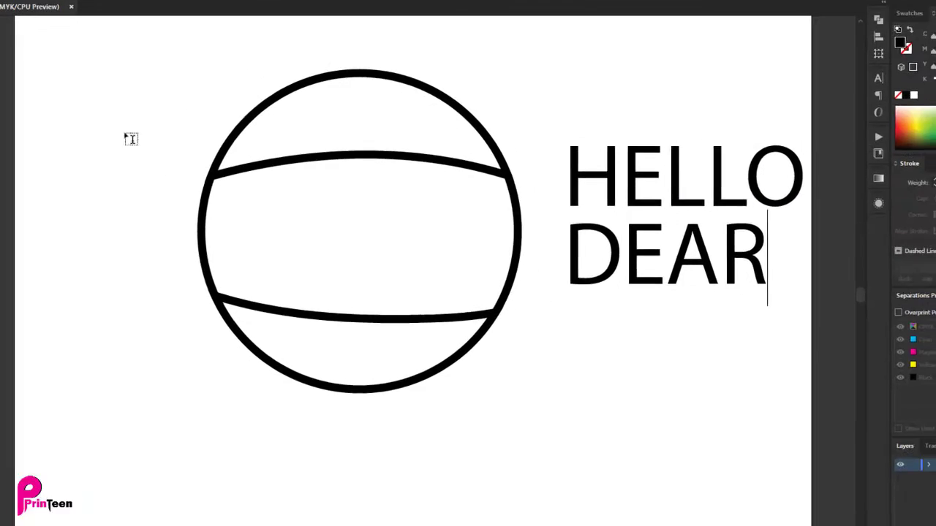
pyautogui.press('Escape')
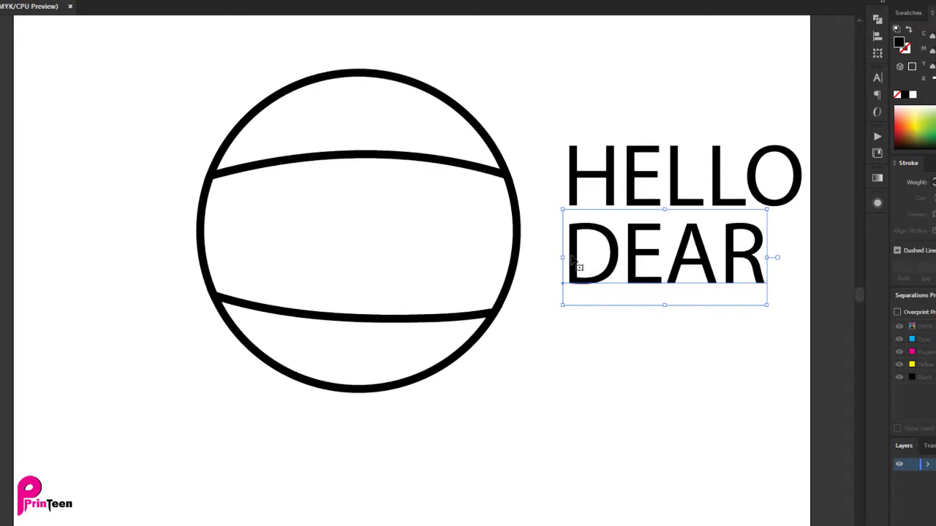
# - Duplicate the DEAR text directly below it and change the copy to FRIENDS
pyautogui.moveTo(617, 258); pyautogui.dragTo(623, 338)
pyautogui.doubleClick(623, 339)
pyautogui.doubleClick(625, 342)
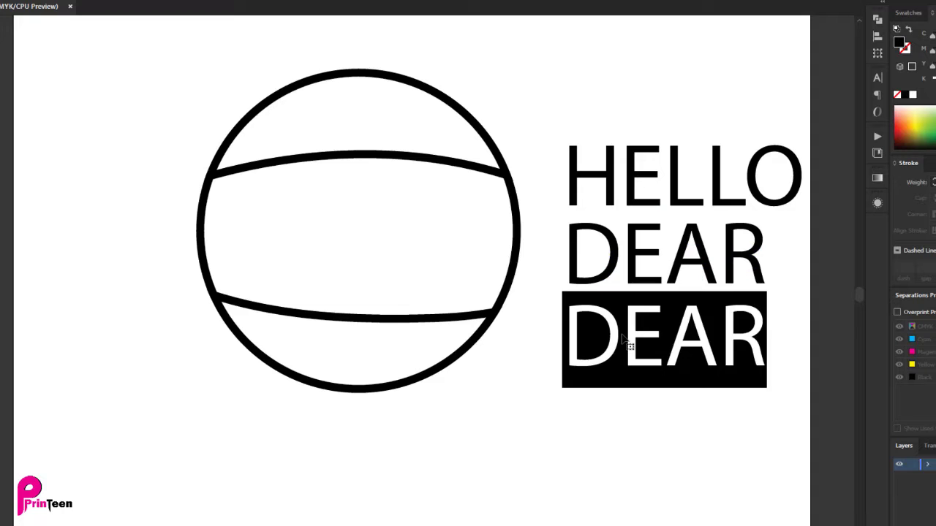
pyautogui.write('FRIENDS')
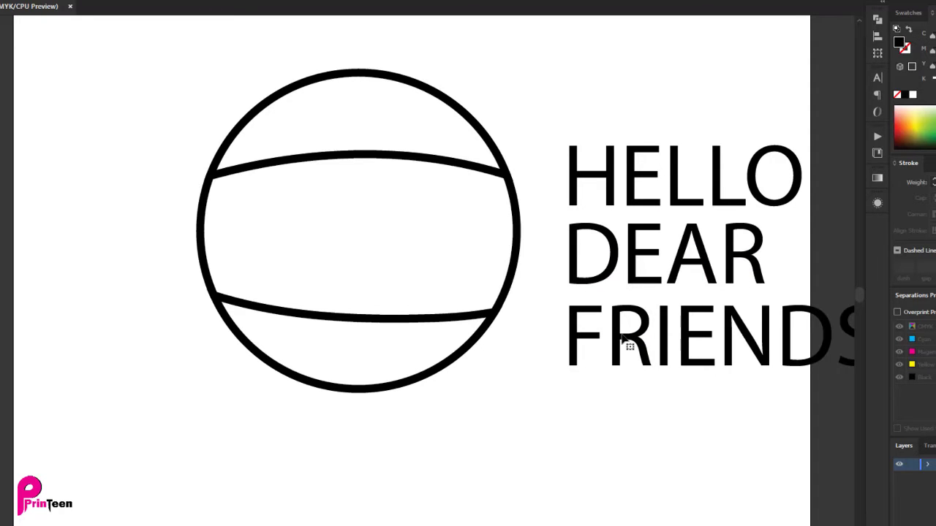
pyautogui.press('Escape')
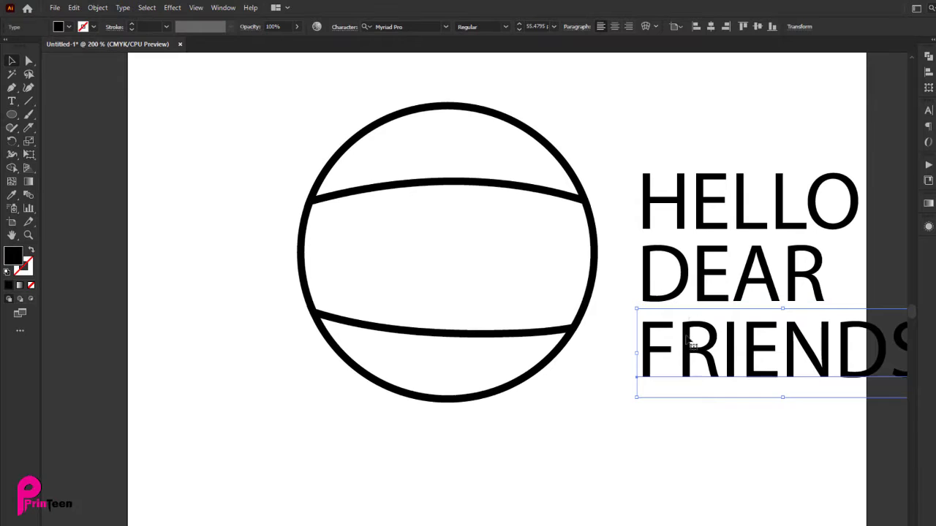
# - Shift the FRIENDS and HELLO lines slightly left so the three words are roughly centred on each other
pyautogui.moveTo(686, 335); pyautogui.dragTo(664, 334)
pyautogui.moveTo(680, 193); pyautogui.dragTo(667, 193)
pyautogui.click(678, 154)
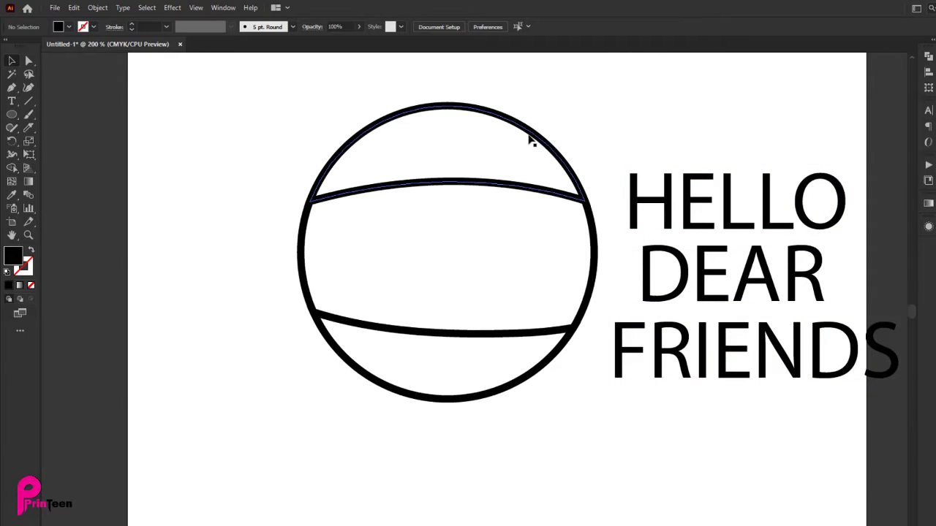
# - Bring all three sections of the cut circle to the front of the stacking order
pyautogui.click(566, 212)
pyautogui.click(557, 313)
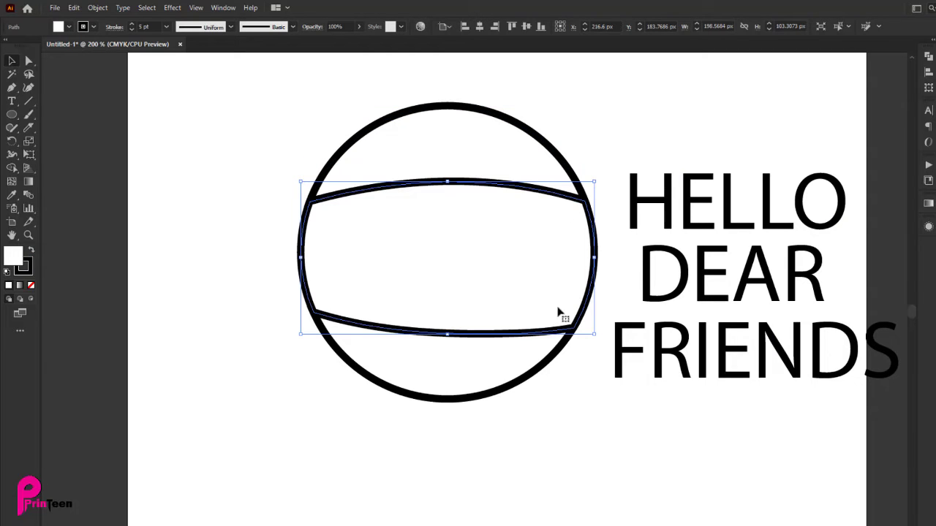
pyautogui.click(547, 373)
pyautogui.click(548, 370)
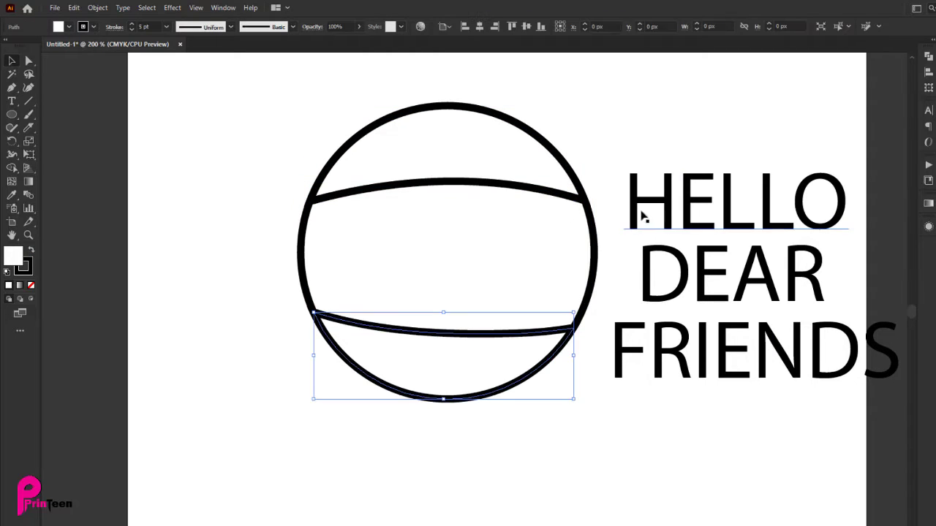
pyautogui.click(596, 162)
pyautogui.moveTo(414, 274); pyautogui.dragTo(454, 412)
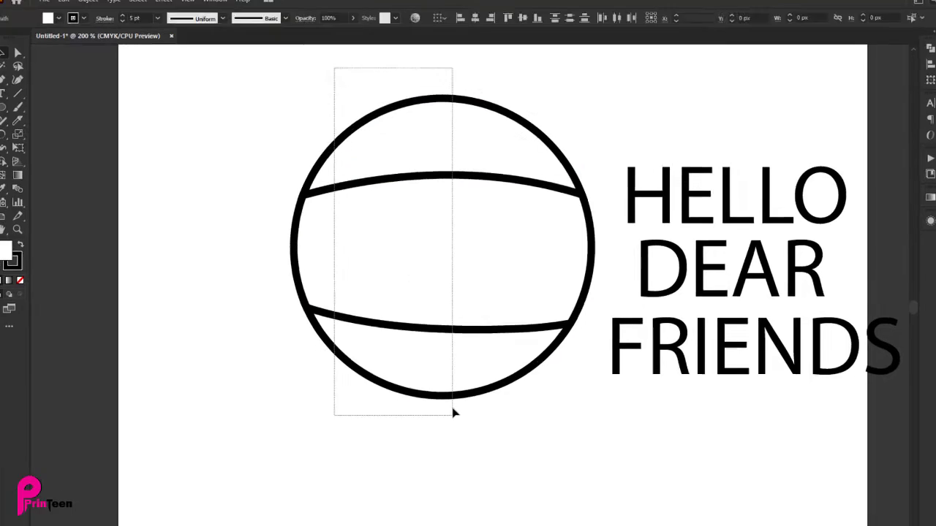
pyautogui.rightClick(447, 336)
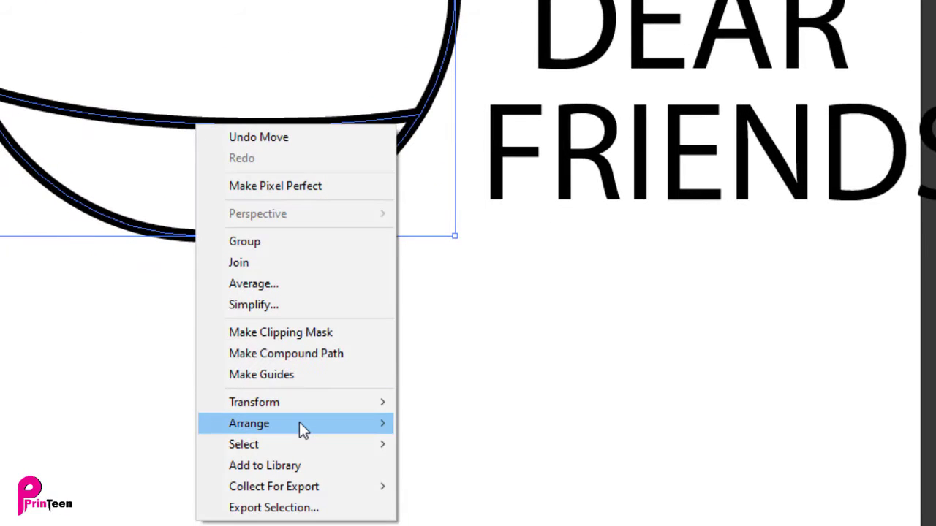
pyautogui.moveTo(299, 424)
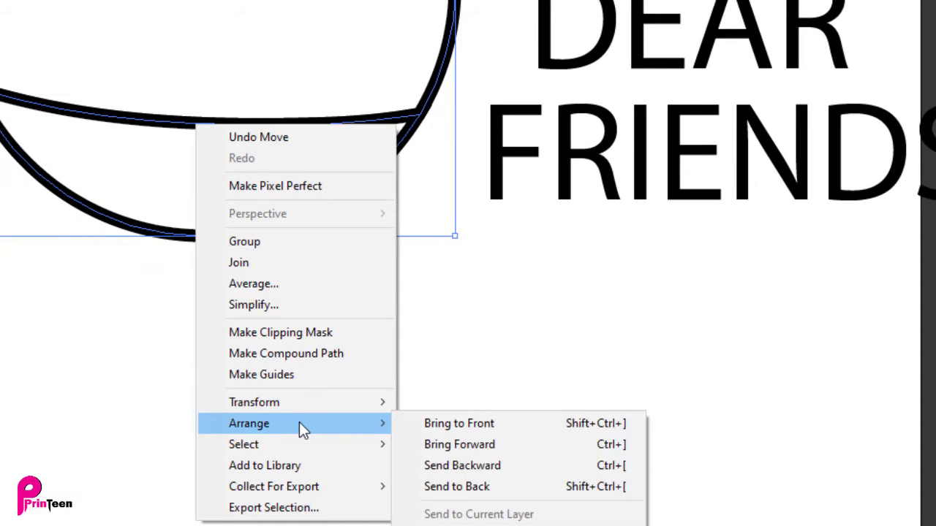
pyautogui.click(528, 425)
pyautogui.click(458, 287)
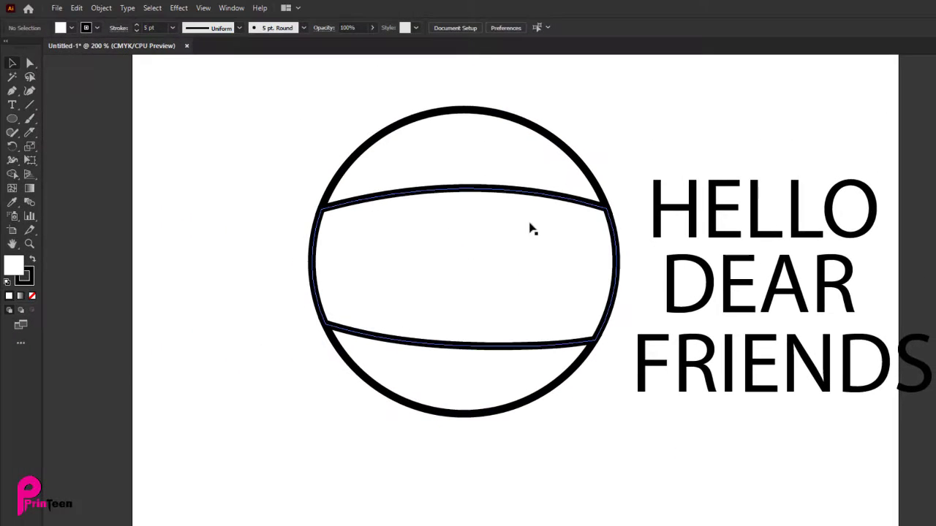
# - Warp the HELLO text into the circle's upper section using Envelope Distort, Make with Top Object
pyautogui.click(446, 116)
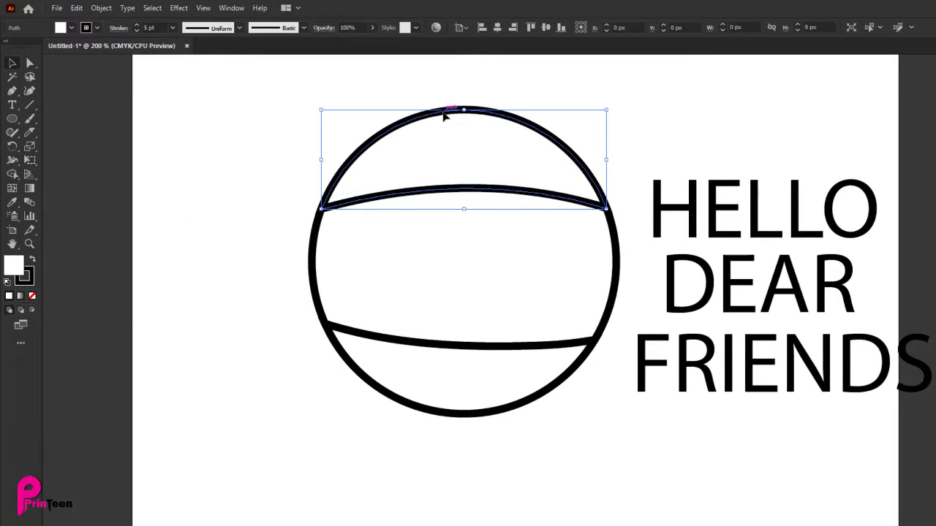
pyautogui.keyDown('shift'); pyautogui.click(692, 207); pyautogui.keyUp('shift')
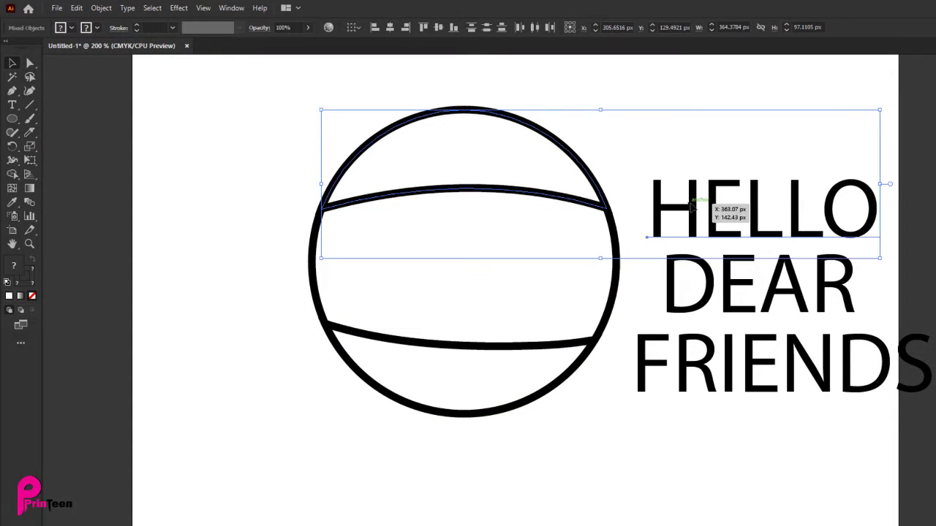
pyautogui.click(101, 8)
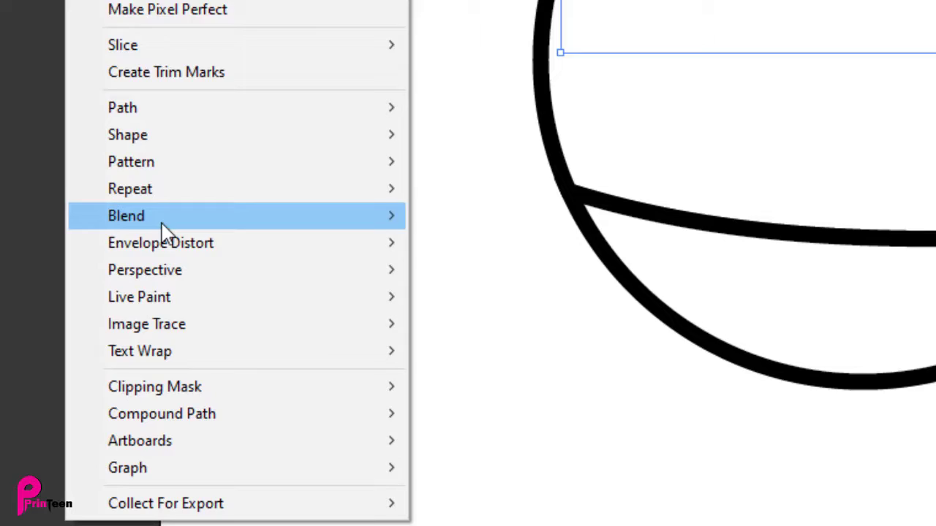
pyautogui.moveTo(170, 242)
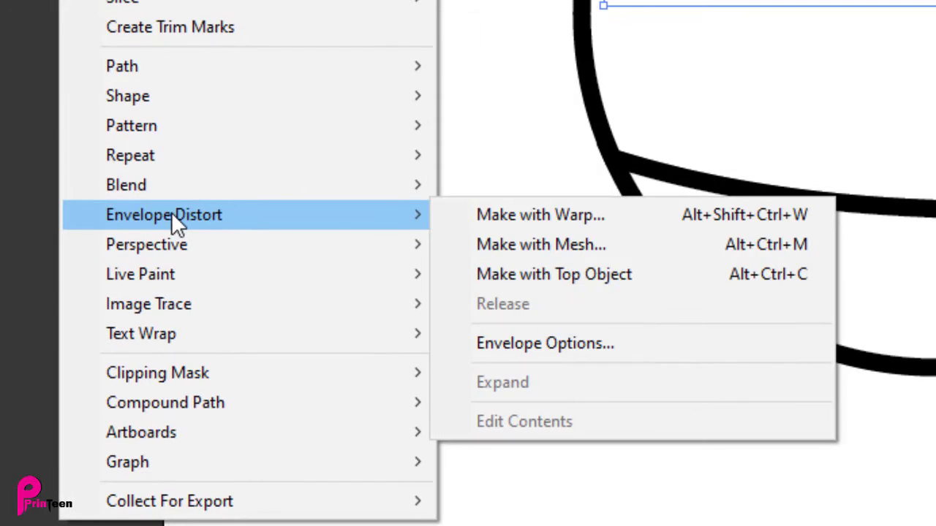
pyautogui.click(597, 281)
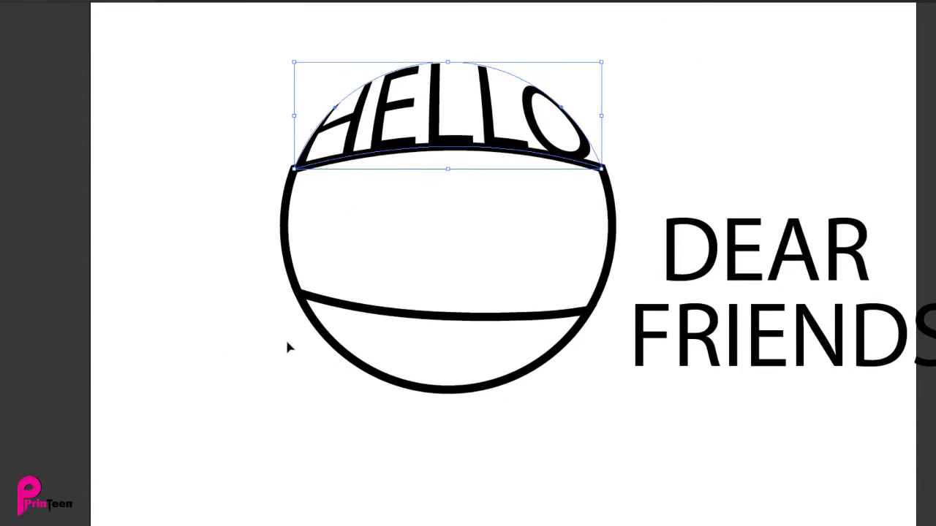
pyautogui.click(207, 219)
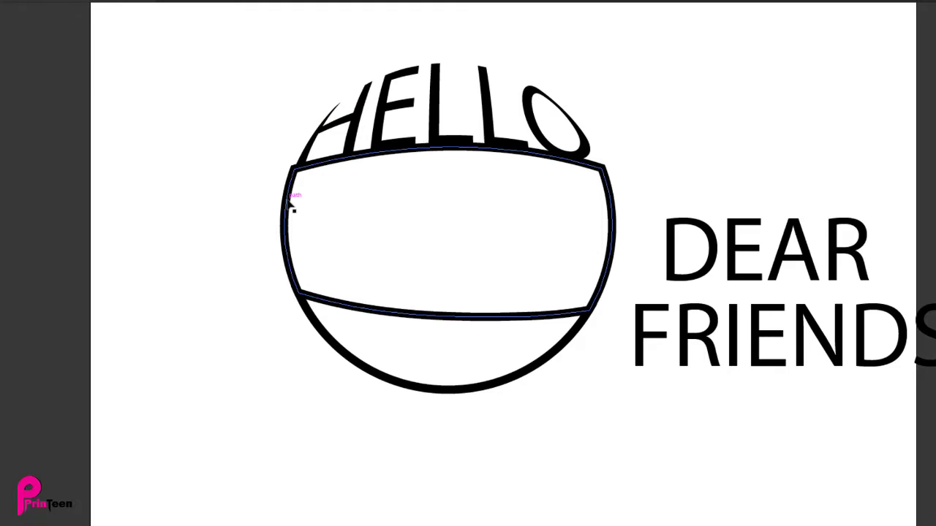
# - Warp the DEAR text into the circle's middle section using Envelope Distort, Make with Top Object
pyautogui.click(334, 204)
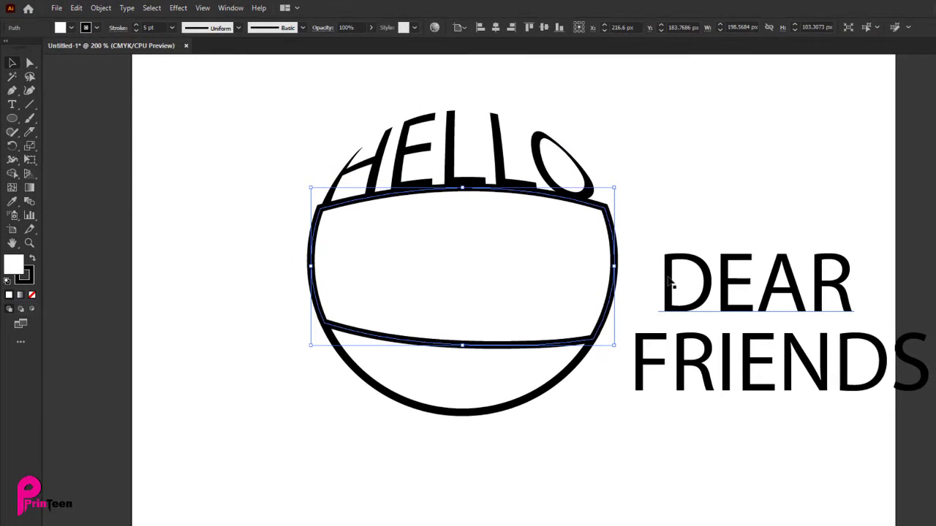
pyautogui.keyDown('shift'); pyautogui.click(670, 283); pyautogui.keyUp('shift')
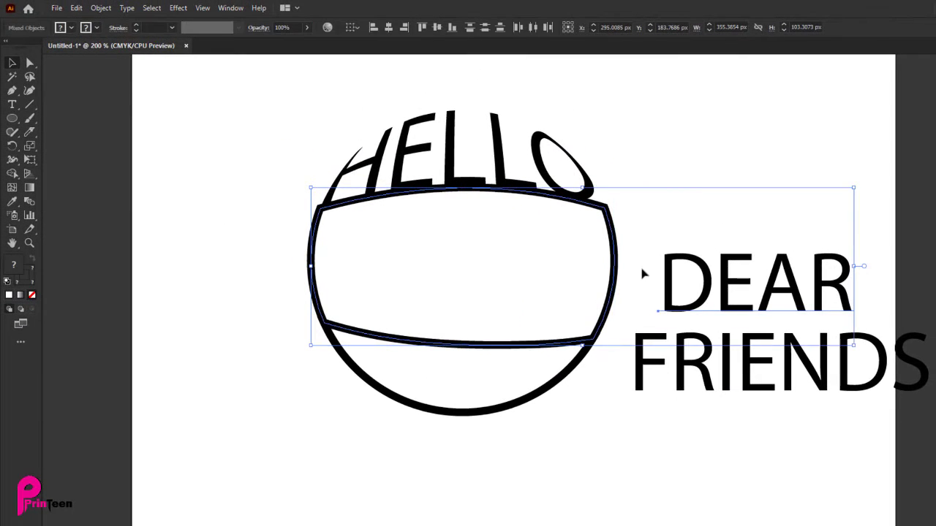
pyautogui.click(96, 8)
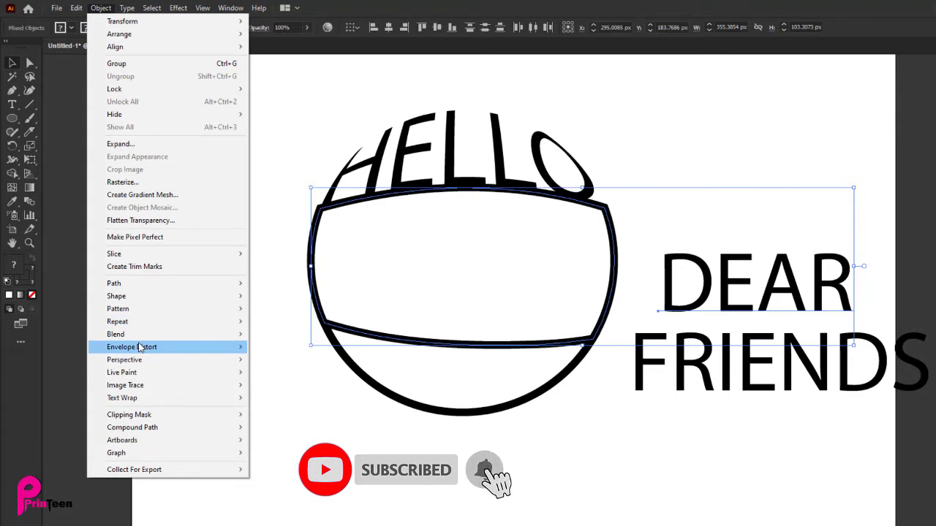
pyautogui.moveTo(142, 348)
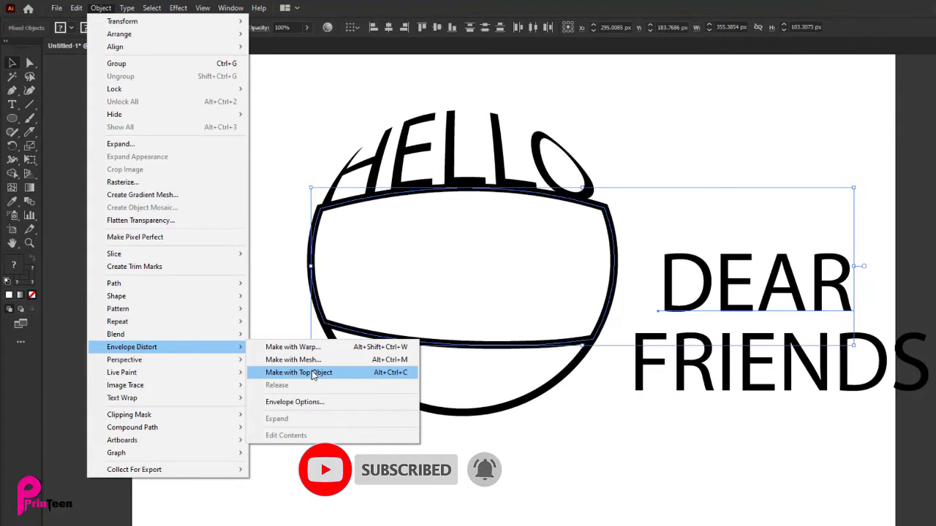
pyautogui.click(313, 373)
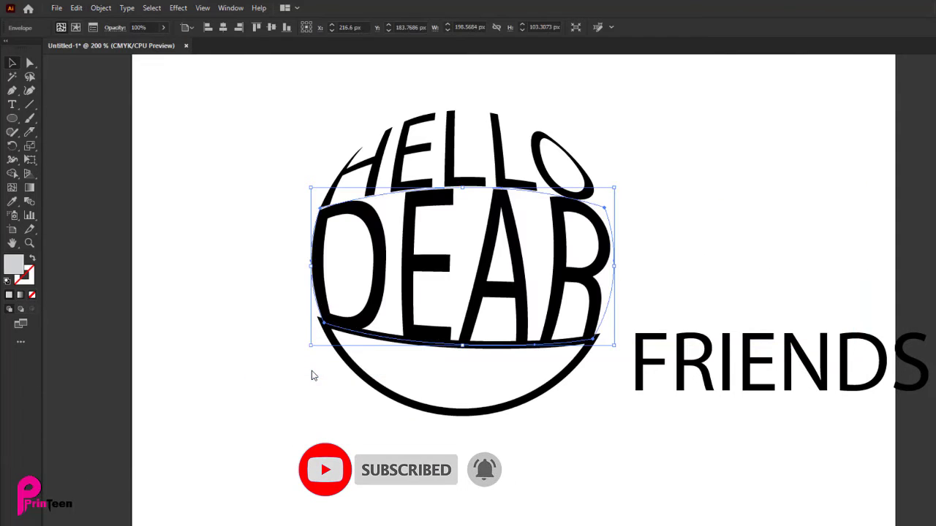
# - Warp the FRIENDS text into the circle's lower section using Envelope Distort, Make with Top Object, and deselect it
pyautogui.click(582, 365)
pyautogui.keyDown('shift'); pyautogui.click(637, 348); pyautogui.keyUp('shift')
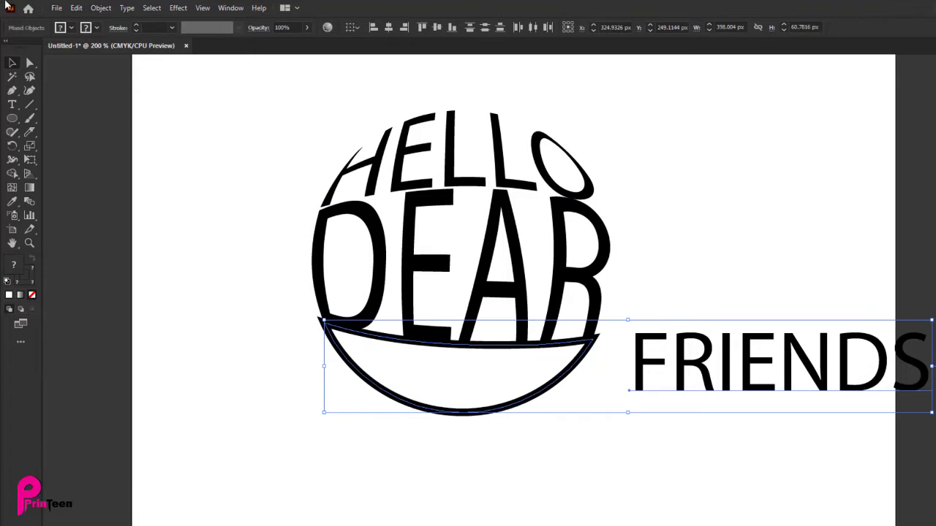
pyautogui.click(102, 9)
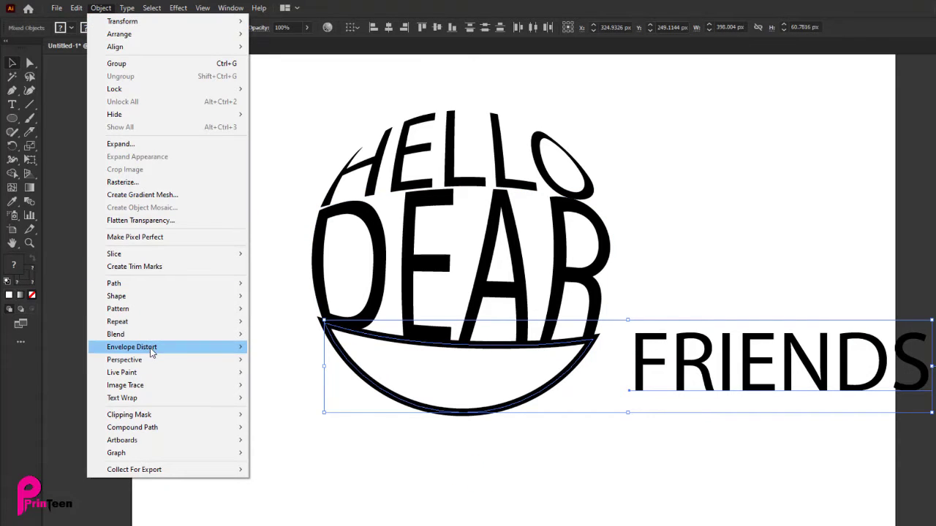
pyautogui.moveTo(153, 351)
pyautogui.click(298, 372)
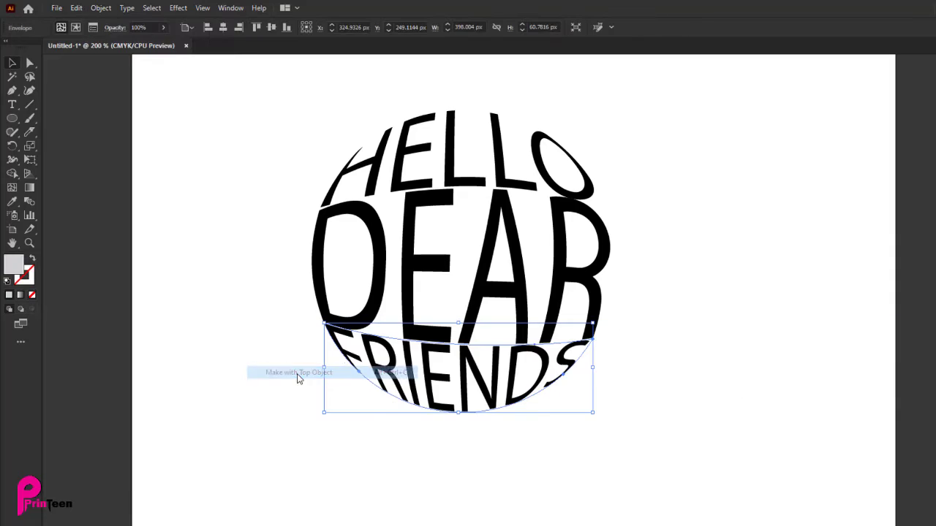
pyautogui.click(696, 209)
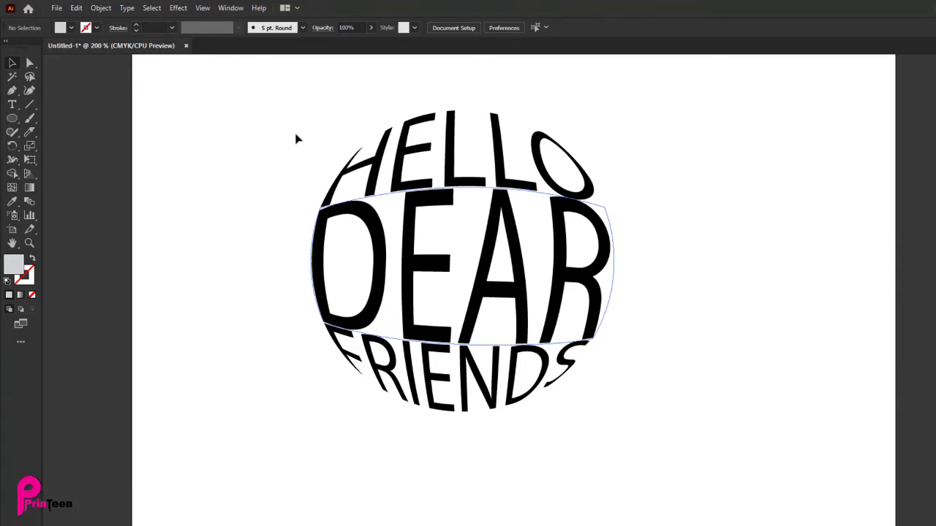
# - Expand the three warped words HELLO, DEAR and FRIENDS into editable paths
pyautogui.moveTo(292, 121); pyautogui.dragTo(630, 449)
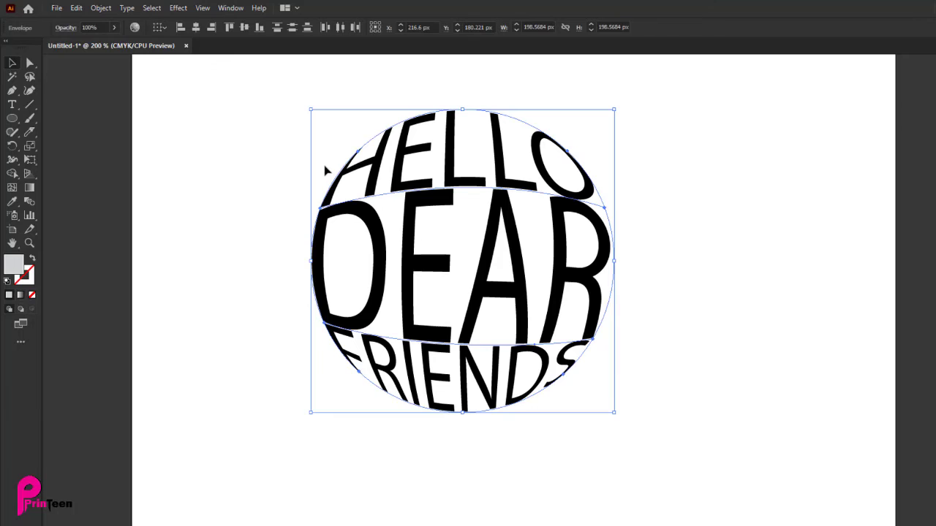
pyautogui.click(101, 9)
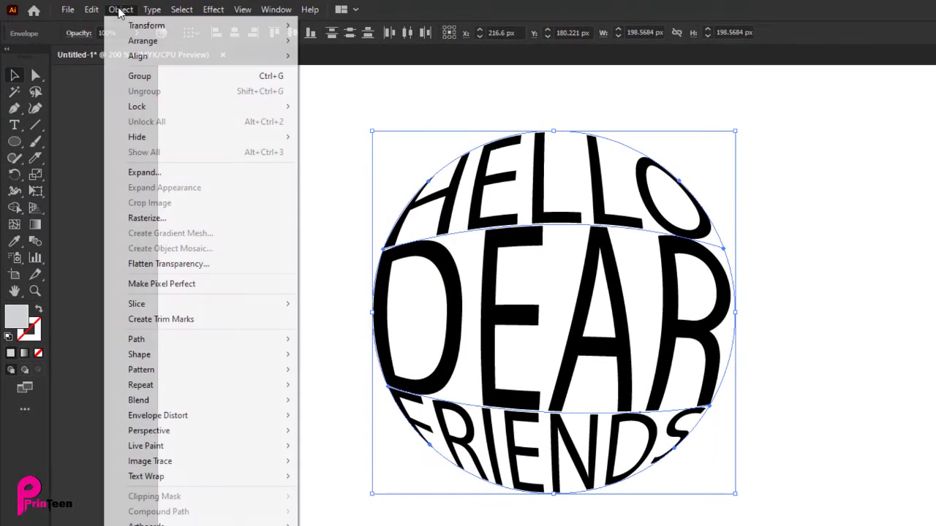
pyautogui.click(136, 171)
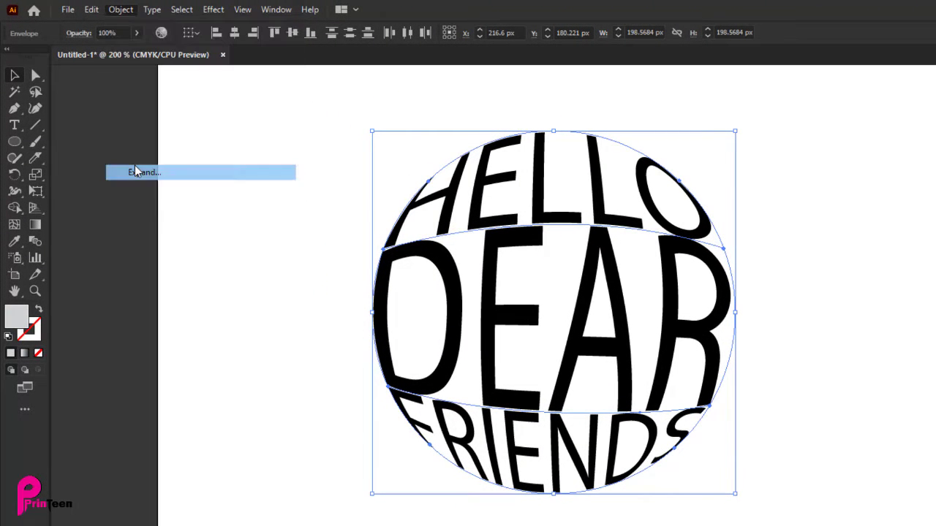
pyautogui.click(631, 446)
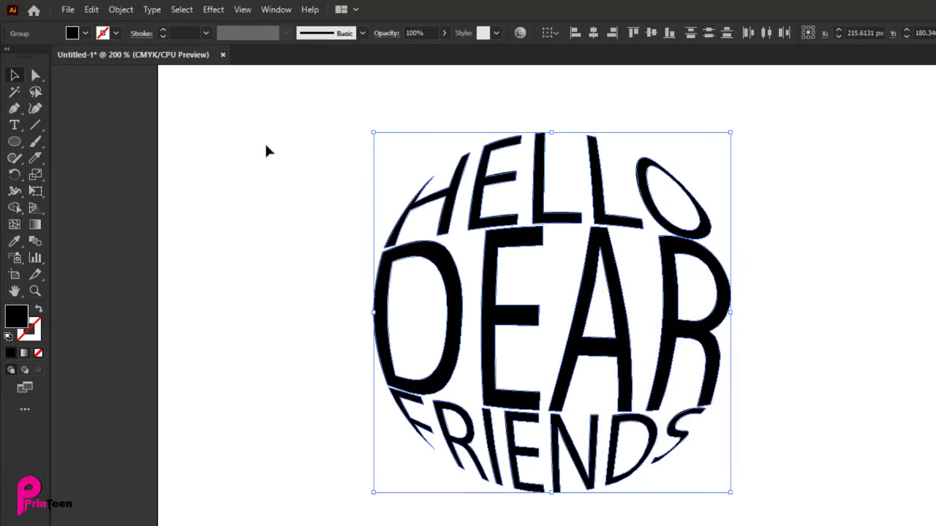
# - Group all the expanded letters of the circular lettering into a single object
pyautogui.click(301, 138)
pyautogui.moveTo(738, 512); pyautogui.dragTo(756, 524)
pyautogui.rightClick(606, 262)
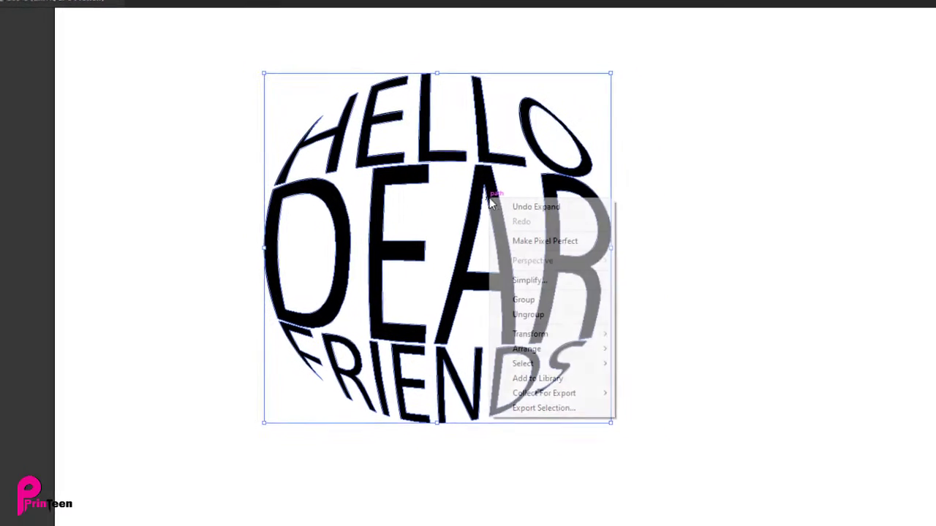
pyautogui.click(524, 308)
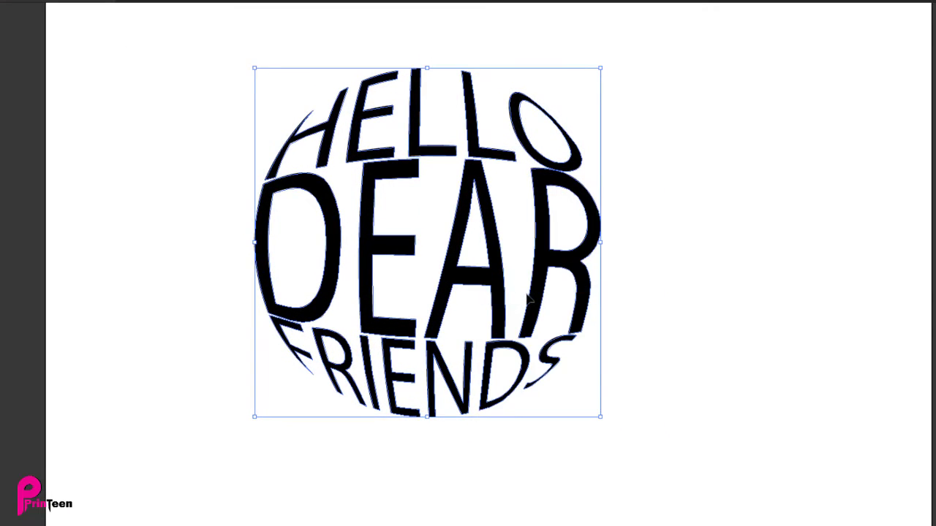
pyautogui.click(675, 205)
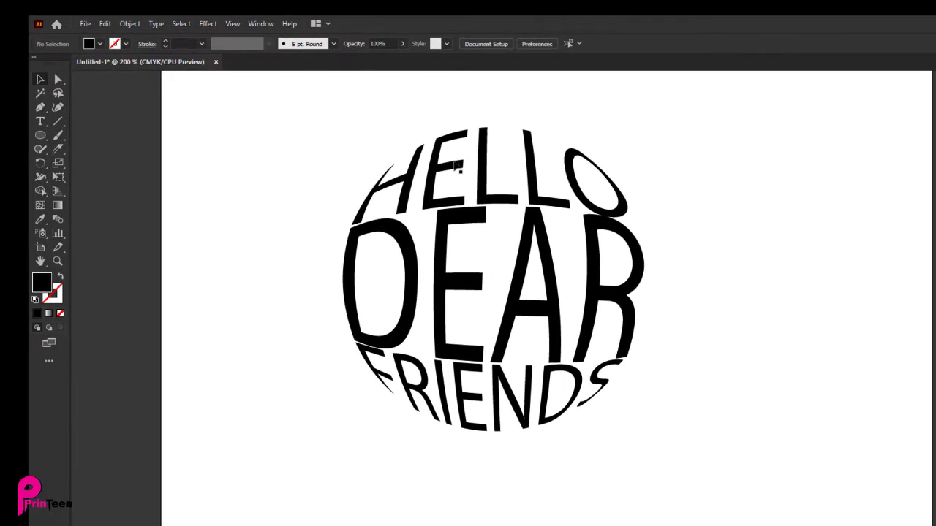
# - Fill the grouped circular lettering with the light blue swatch and deselect it
pyautogui.click(390, 115)
pyautogui.click(99, 44)
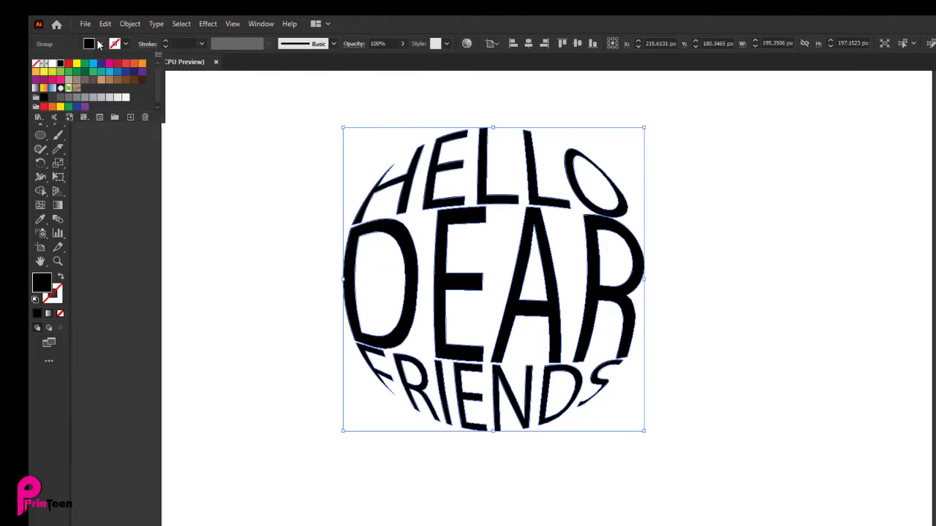
pyautogui.click(92, 65)
pyautogui.press('Escape')
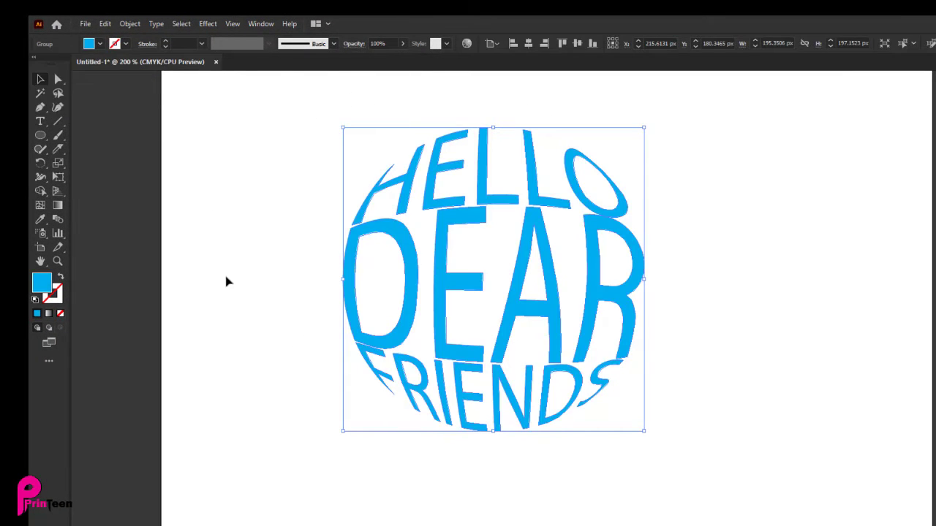
pyautogui.click(264, 291)
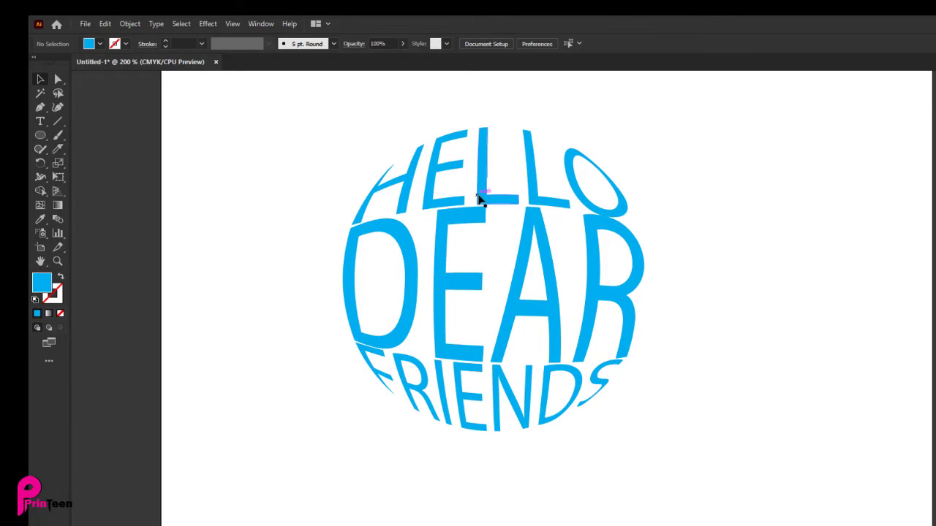
# - Copy the light blue lettering group and paste the copy directly behind the original with Paste in Back
pyautogui.click(480, 199)
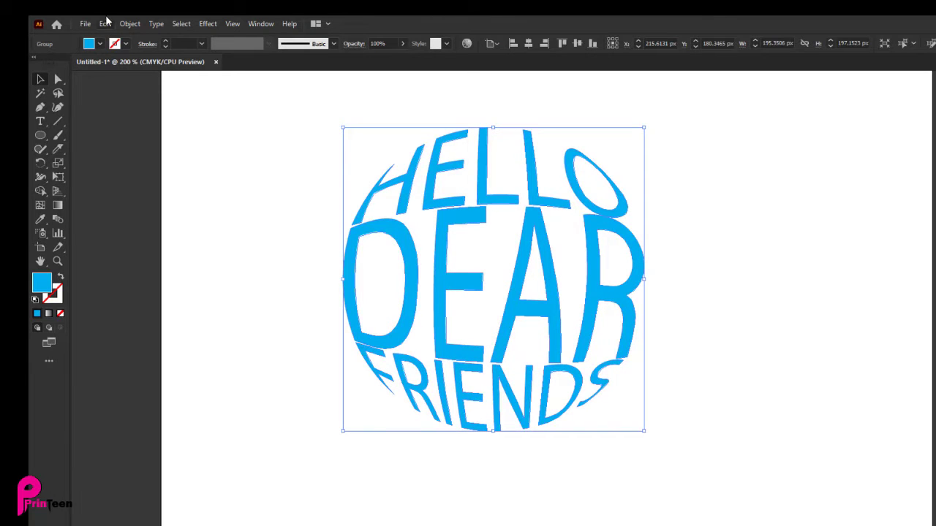
pyautogui.click(105, 24)
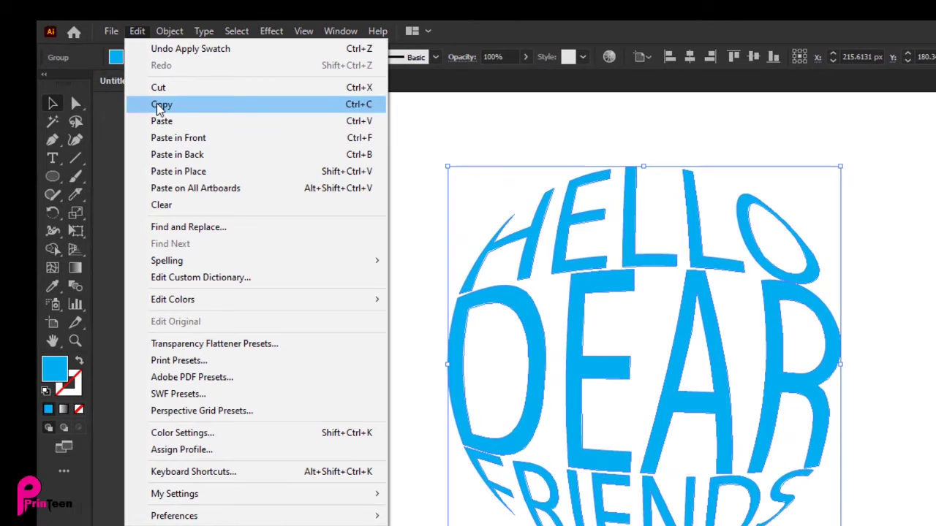
pyautogui.click(161, 105)
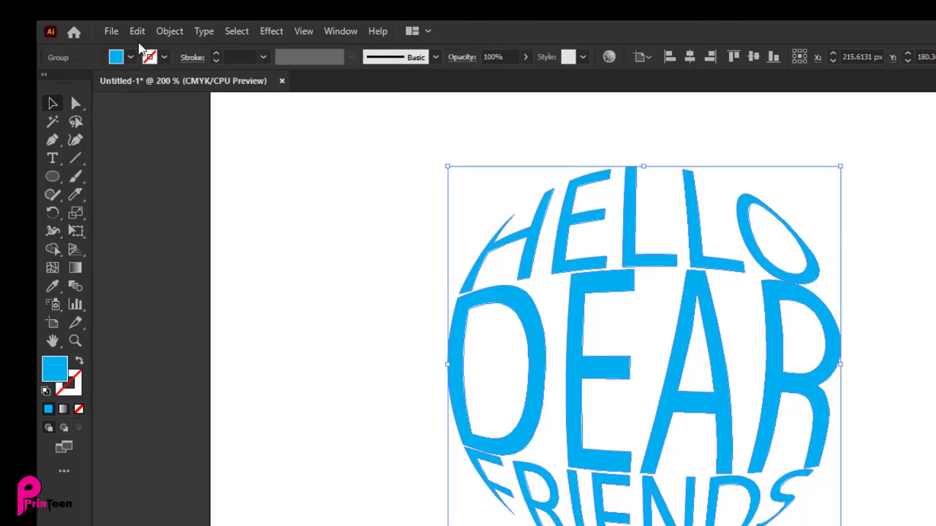
pyautogui.click(139, 34)
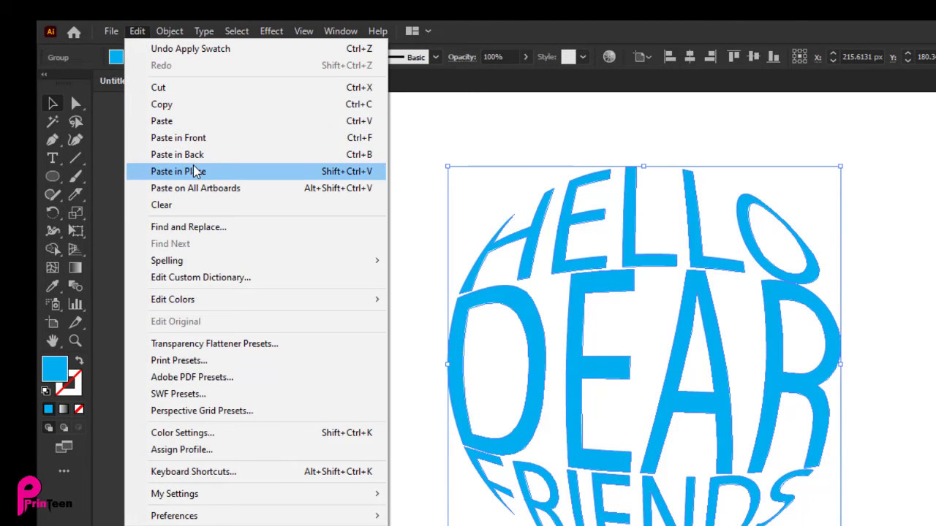
pyautogui.click(193, 154)
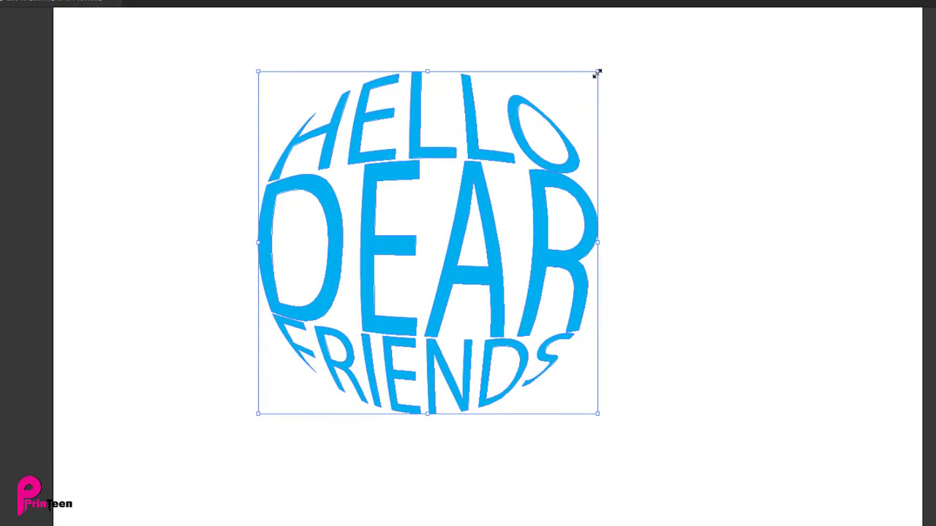
# - Shrink the pasted copy about its centre to slightly over a third of the original's size and fill it dark navy blue
pyautogui.moveTo(589, 88); pyautogui.dragTo(516, 189)
pyautogui.click(26, 3)
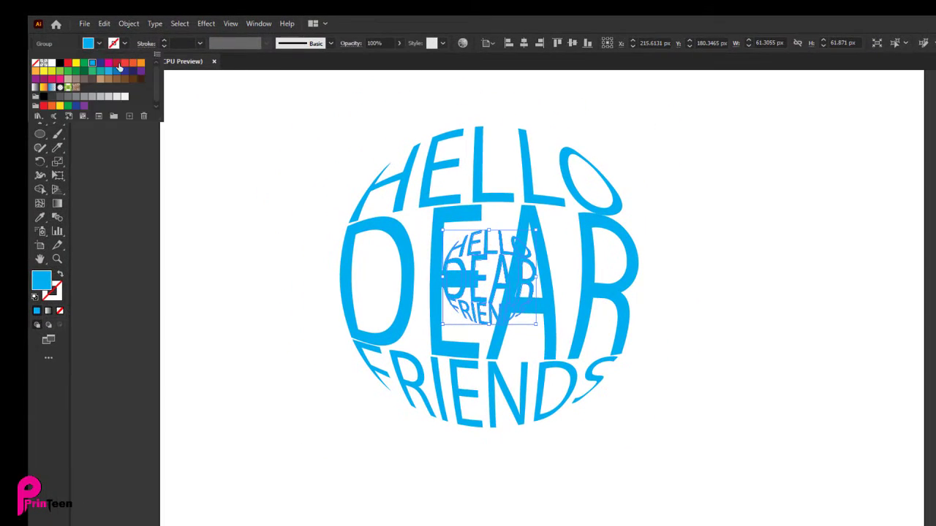
pyautogui.click(131, 72)
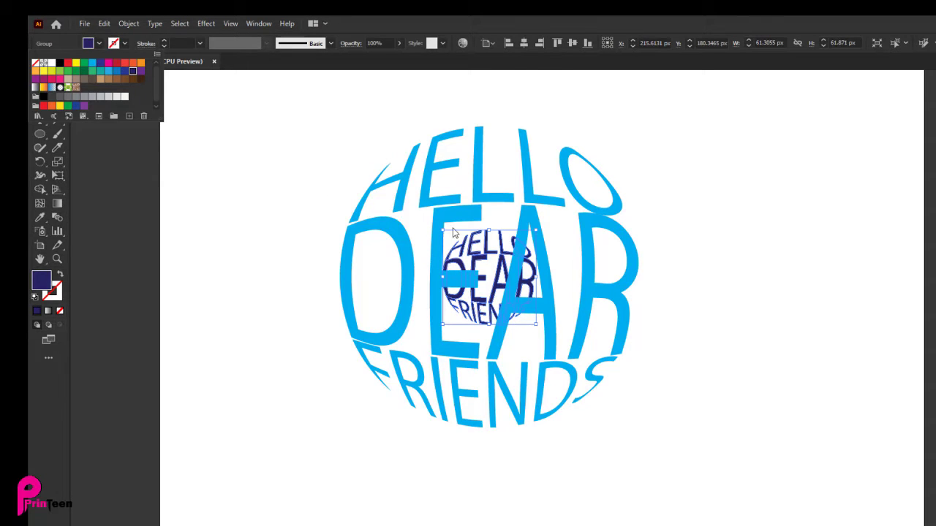
pyautogui.click(536, 234)
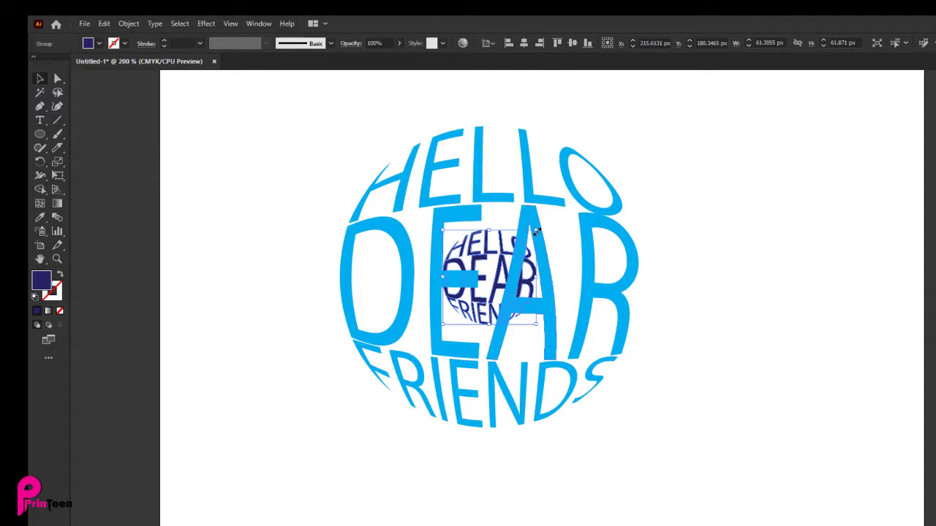
pyautogui.moveTo(536, 232); pyautogui.dragTo(549, 219)
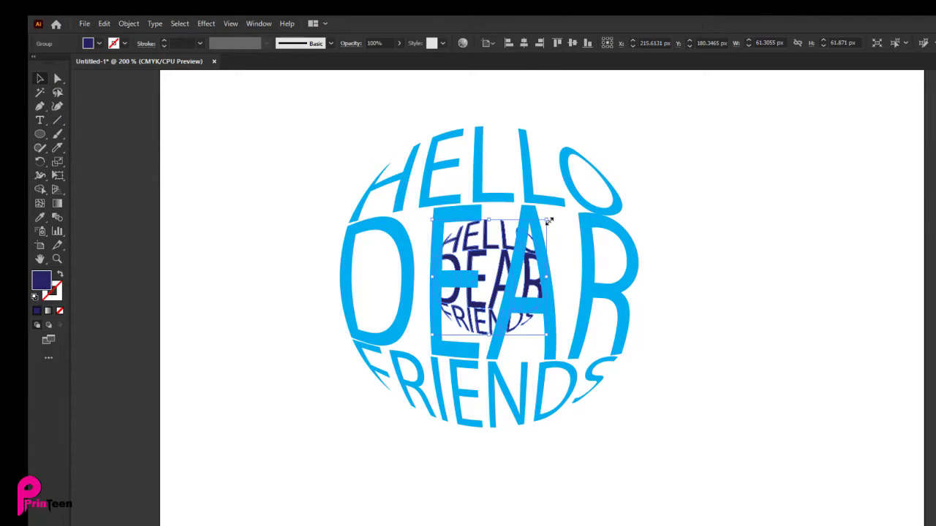
# - Select both lettering groups and set the Blend Options spacing to Specified Steps with 100 steps
pyautogui.click(308, 180)
pyautogui.click(590, 395)
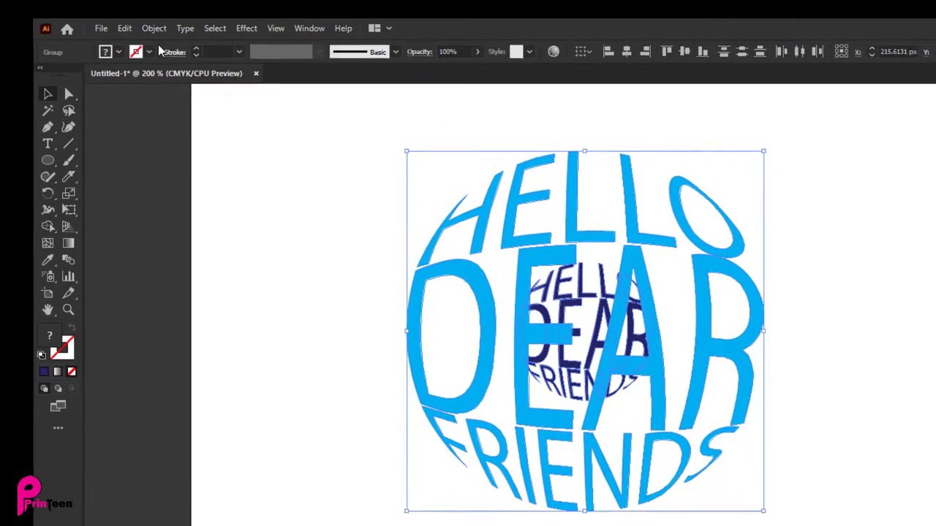
pyautogui.click(153, 29)
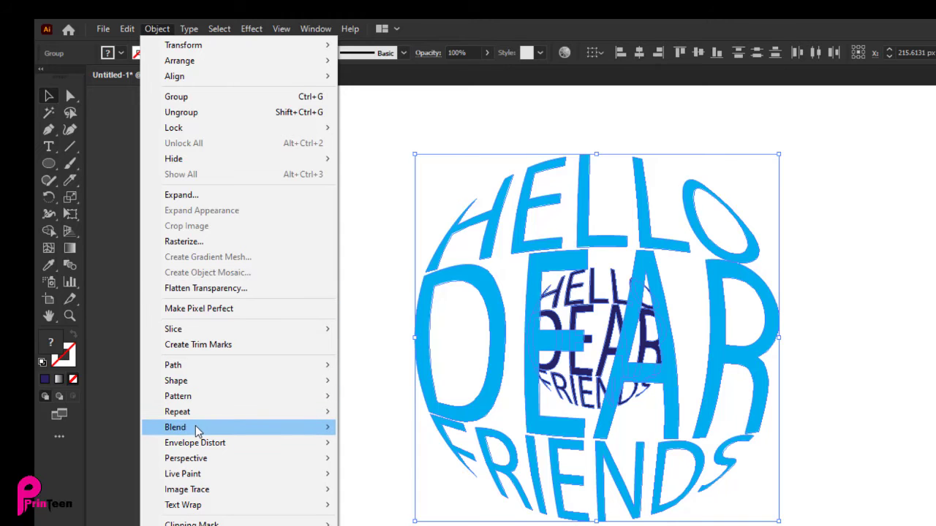
pyautogui.moveTo(198, 428)
pyautogui.click(386, 464)
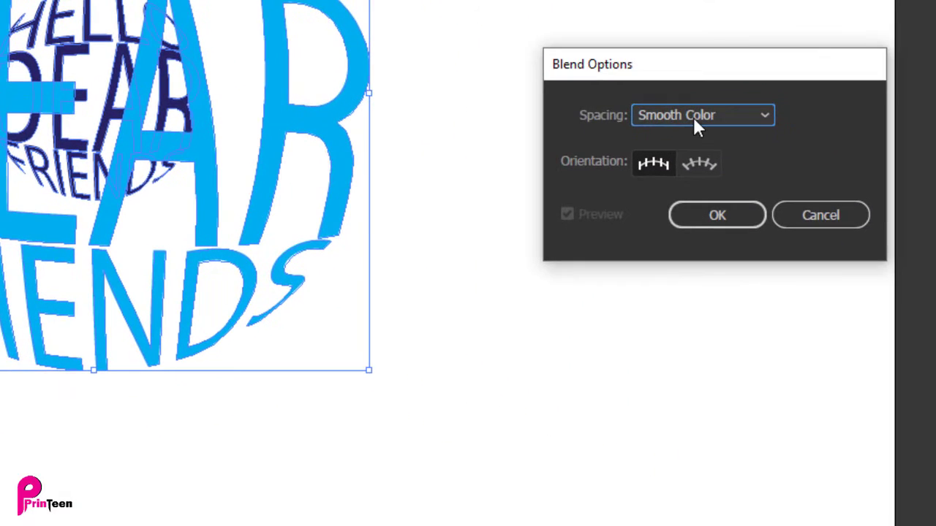
pyautogui.click(693, 117)
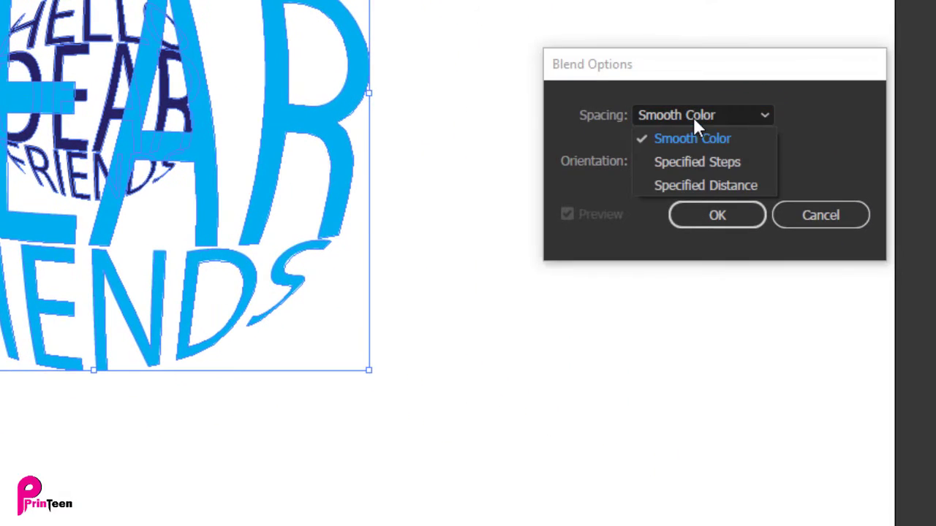
pyautogui.click(693, 161)
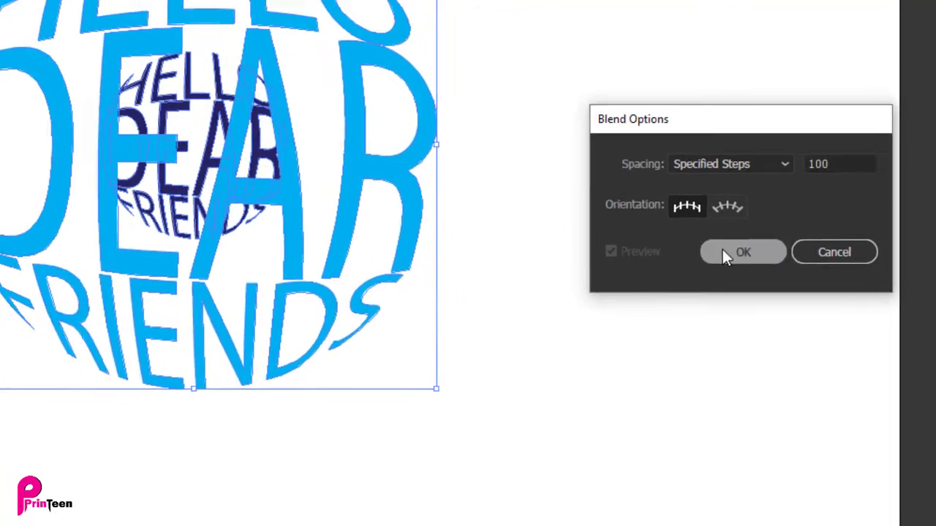
pyautogui.click(717, 215)
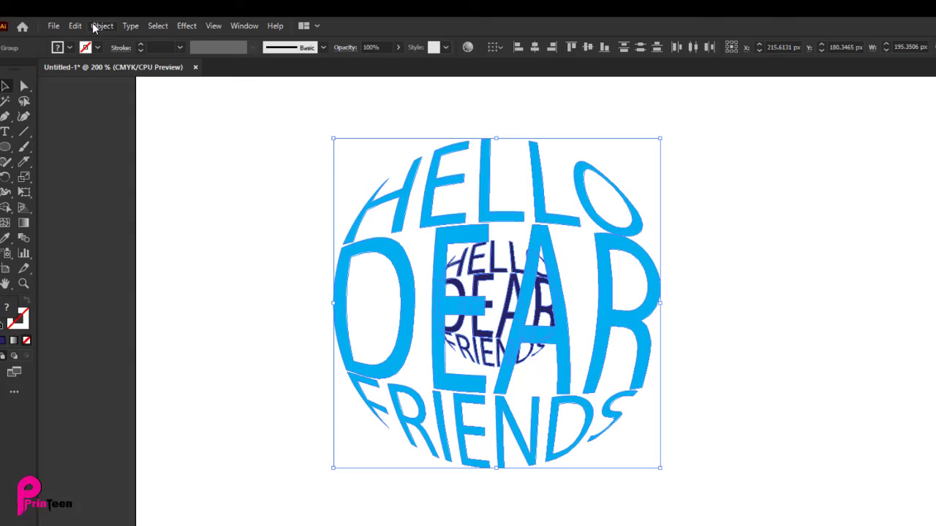
# - Make a blend from the large light blue lettering and the small navy copy, and deselect it
pyautogui.click(140, 35)
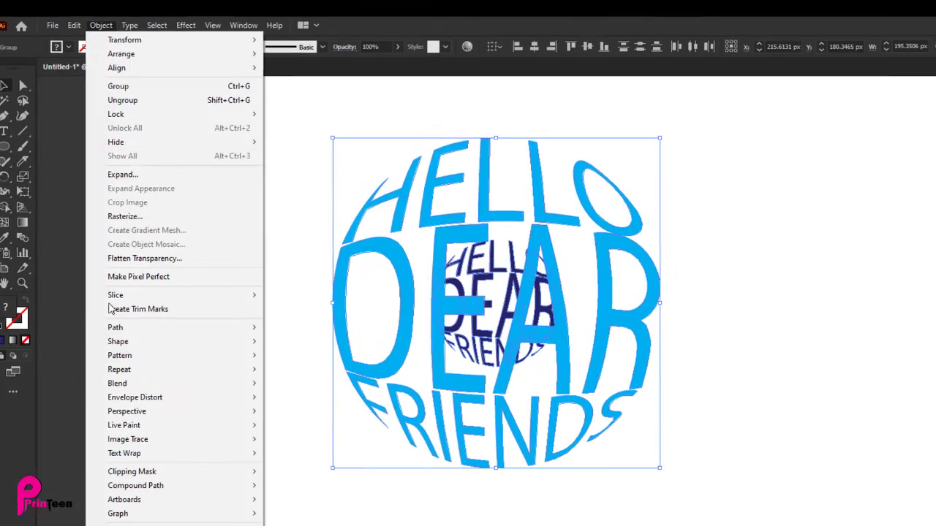
pyautogui.moveTo(105, 379)
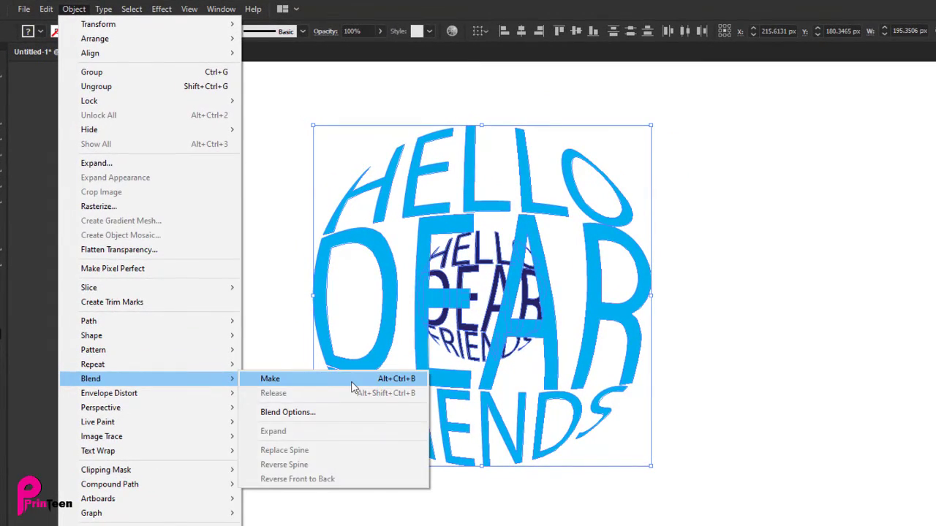
pyautogui.click(270, 378)
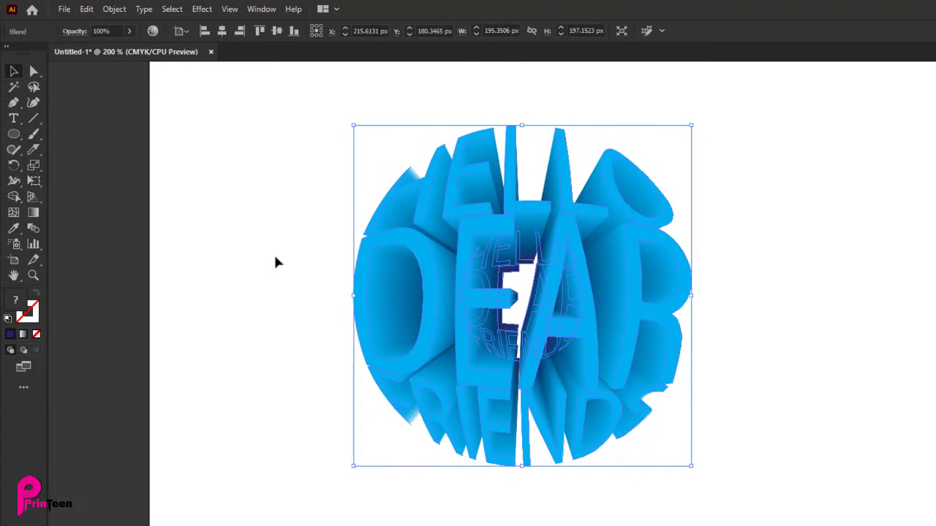
pyautogui.click(276, 262)
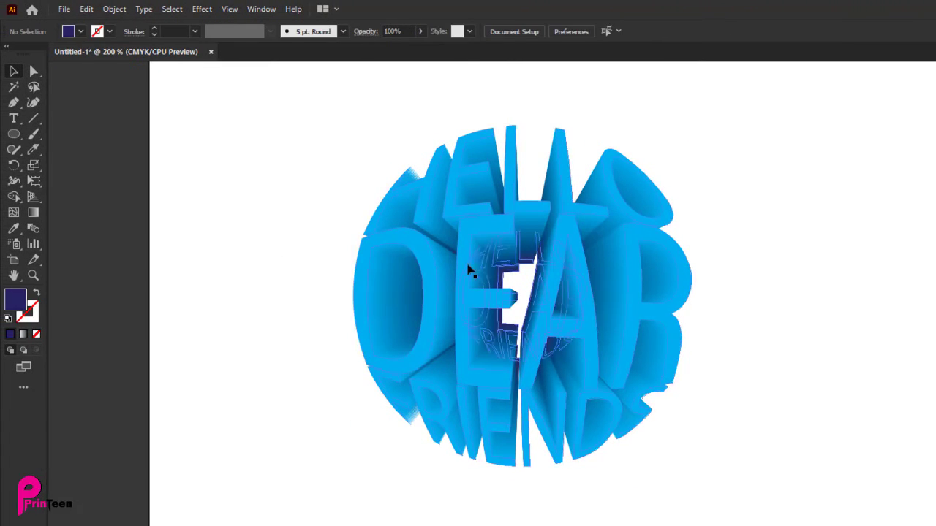
# - Scale the whole blended lettering down slightly about its centre to about 185 px wide, and deselect it
pyautogui.scroll(2, 588, 267)
pyautogui.scroll(-1, 502, 228)
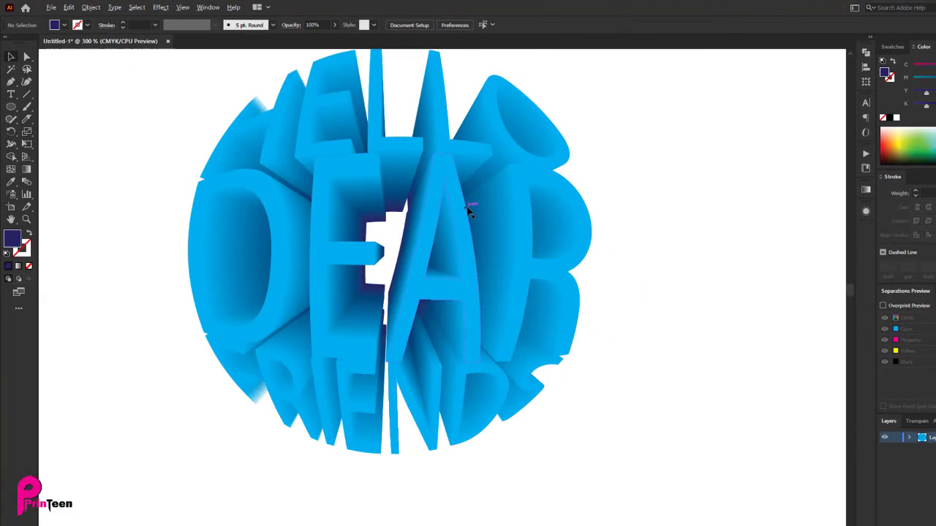
pyautogui.scroll(-1, 469, 211)
pyautogui.click(468, 211)
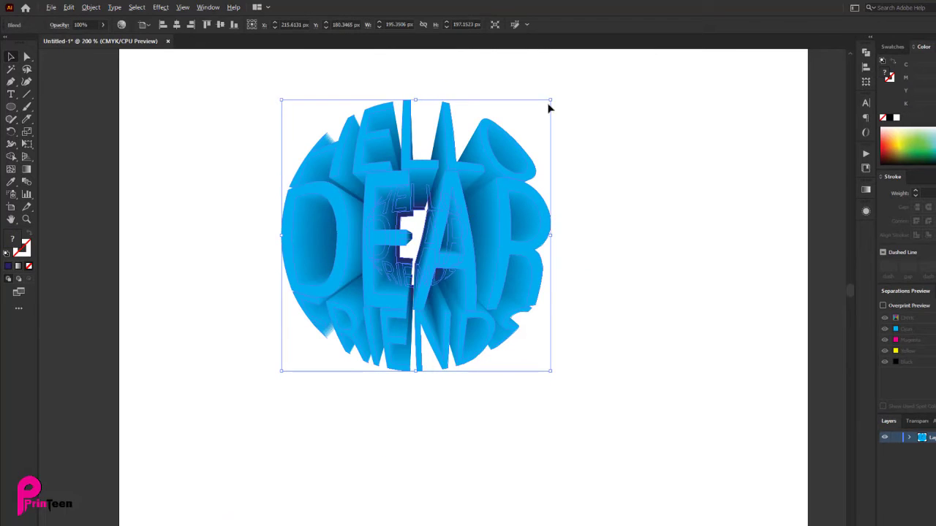
pyautogui.moveTo(550, 100); pyautogui.dragTo(554, 132)
pyautogui.click(689, 264)
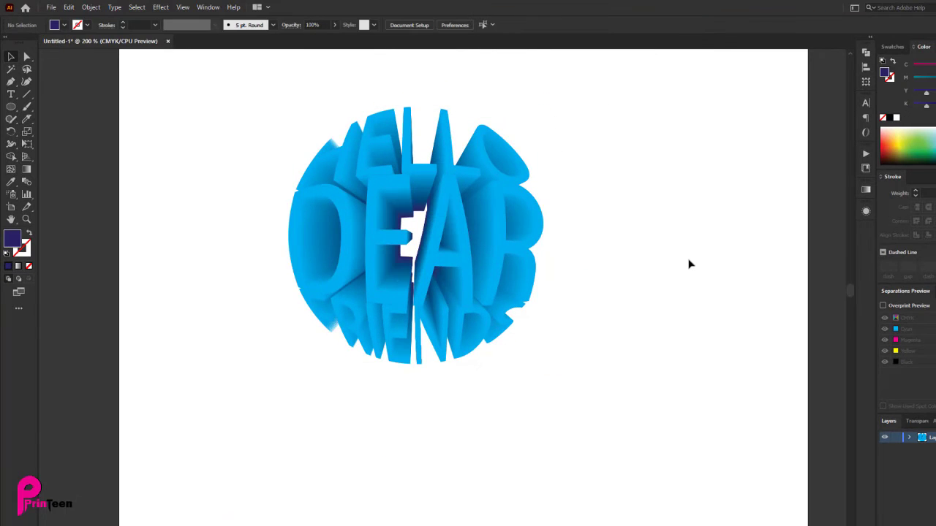
pyautogui.scroll(1, 511, 241)
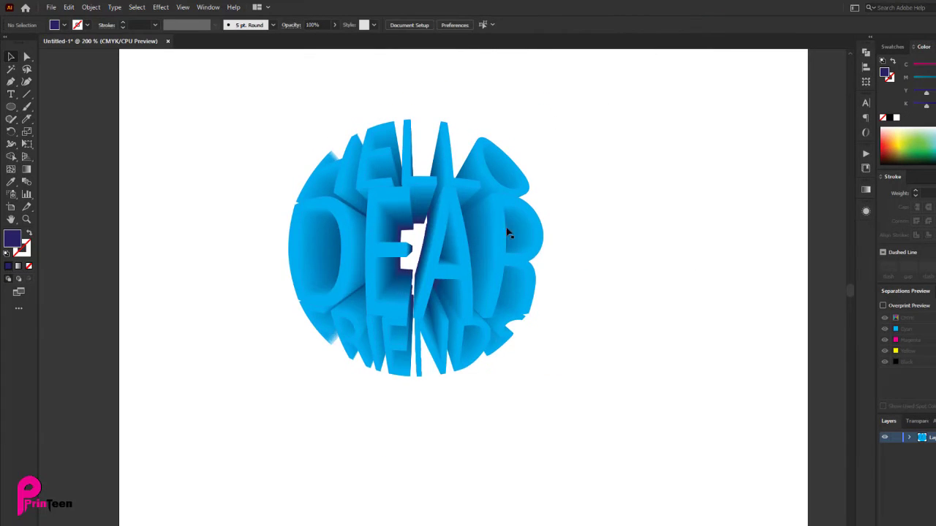
# - Isolate the blend, shrink the navy back lettering about its centre to about 52 px wide, and exit isolation
pyautogui.scroll(-1, 403, 231)
pyautogui.doubleClick(404, 231)
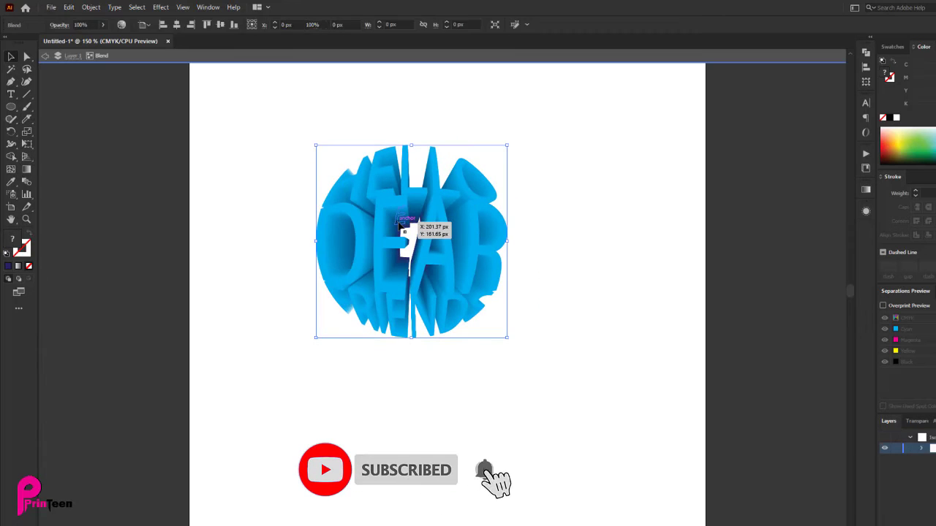
pyautogui.click(402, 228)
pyautogui.scroll(2, 428, 241)
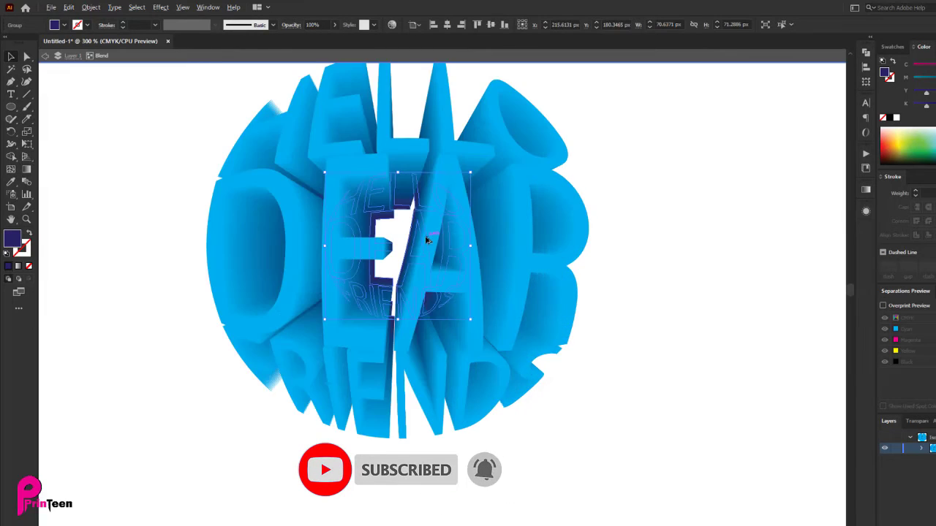
pyautogui.moveTo(470, 172); pyautogui.dragTo(462, 193)
pyautogui.scroll(-2, 462, 194)
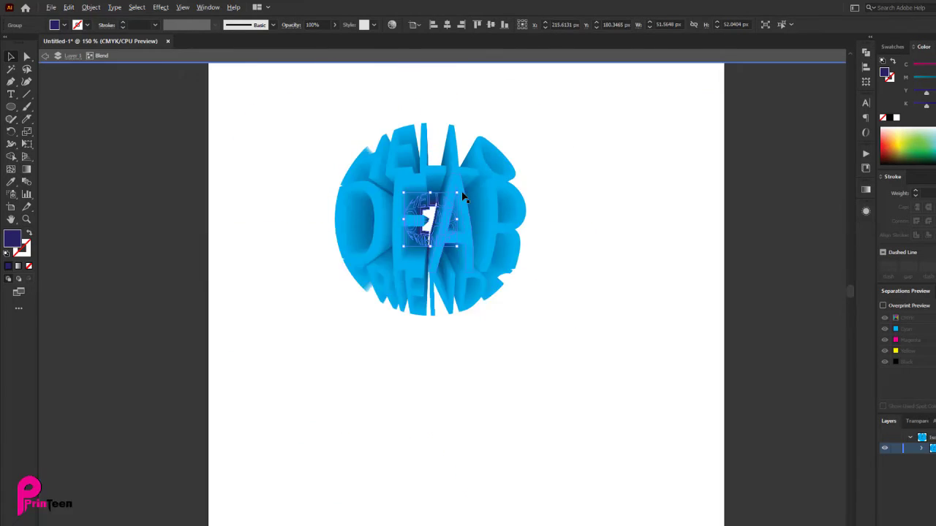
pyautogui.doubleClick(564, 198)
# - Move the blended lettering sphere down and slightly right to about the middle of the artboard, and deselect it
pyautogui.scroll(-1, 273, 344)
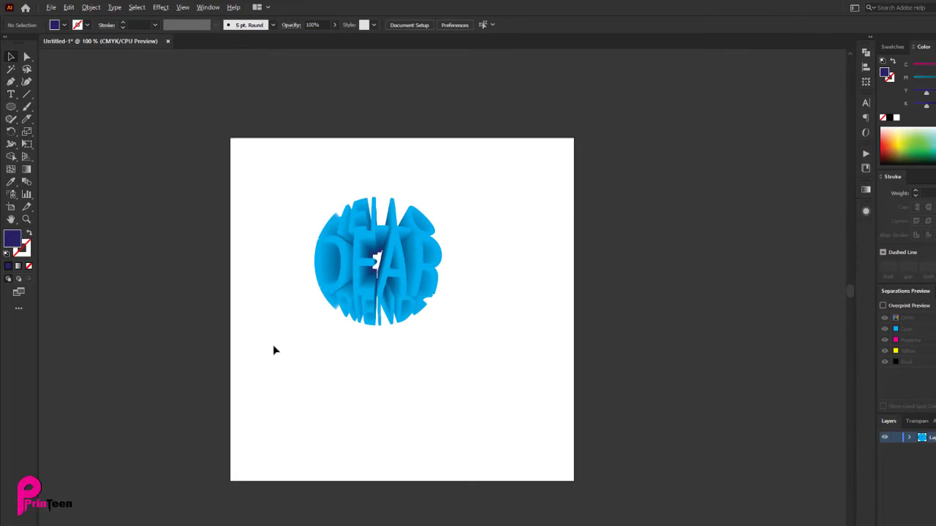
pyautogui.scroll(1, 279, 340)
pyautogui.scroll(-1, 279, 339)
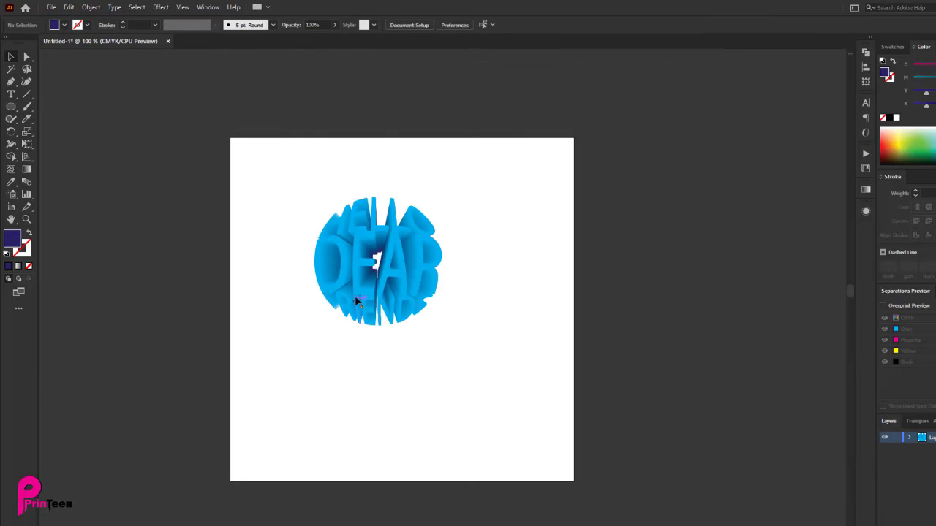
pyautogui.moveTo(355, 298); pyautogui.dragTo(367, 351)
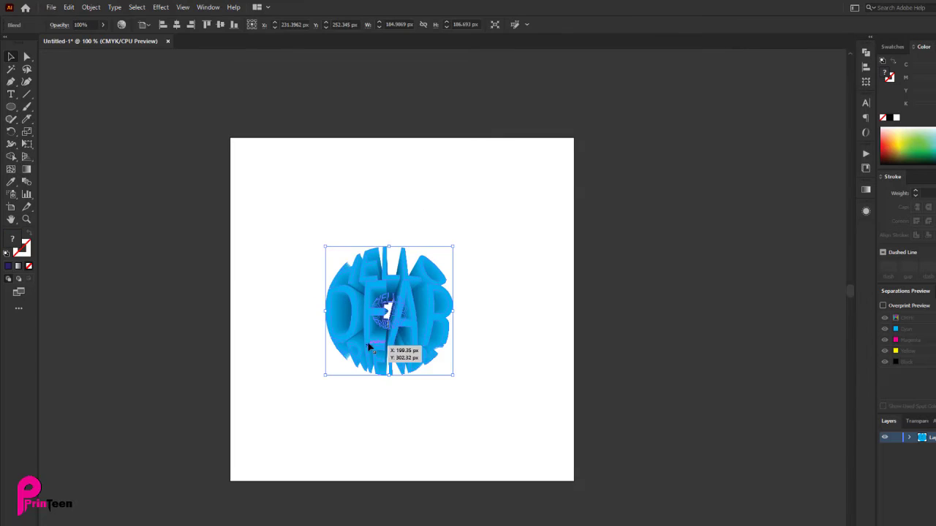
pyautogui.click(511, 298)
pyautogui.moveTo(431, 297); pyautogui.dragTo(461, 298)
pyautogui.click(483, 288)
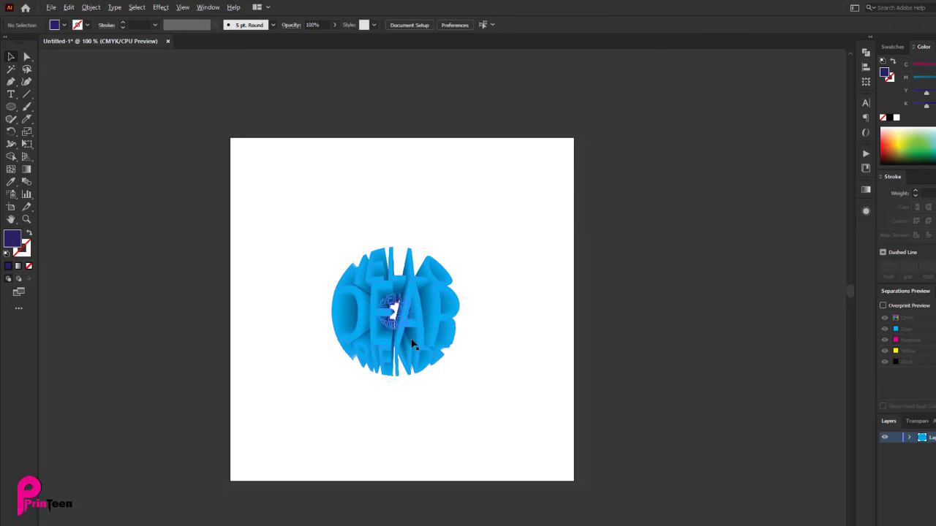
pyautogui.scroll(1, 411, 342)
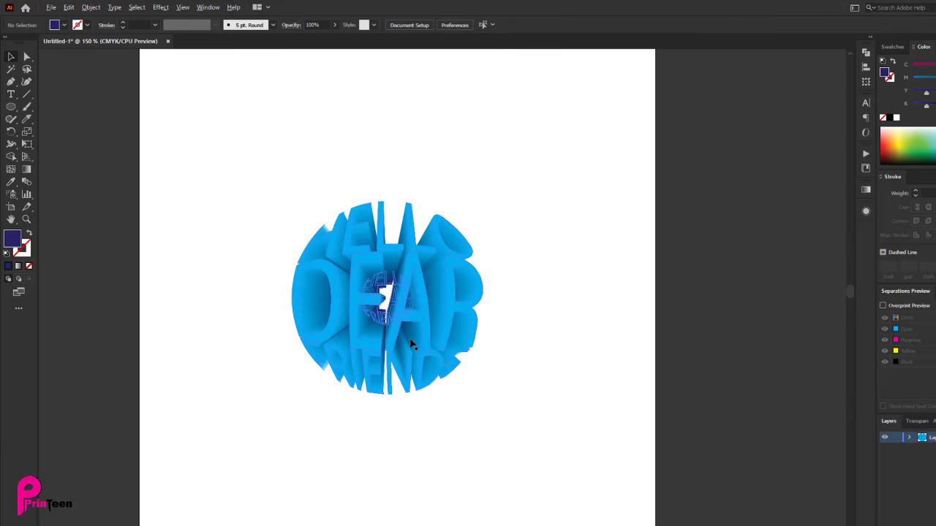
pyautogui.click(319, 296)
pyautogui.click(220, 269)
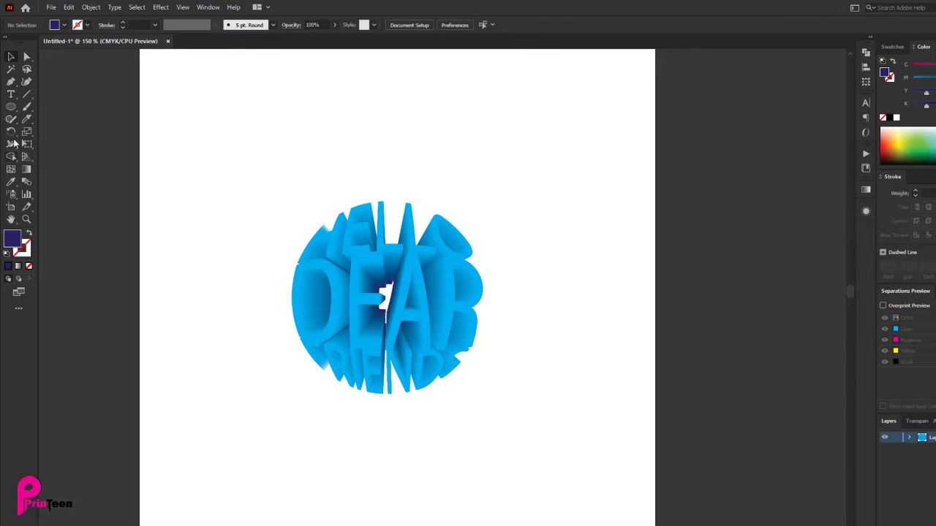
# - Draw a 500 x 500 px navy rectangle covering the artboard and send it to the back behind the lettering
pyautogui.moveTo(10, 111); pyautogui.dragTo(51, 107)
pyautogui.hotkey('ctrl', '1')
pyautogui.moveTo(168, 92); pyautogui.dragTo(512, 433)
pyautogui.click(10, 58)
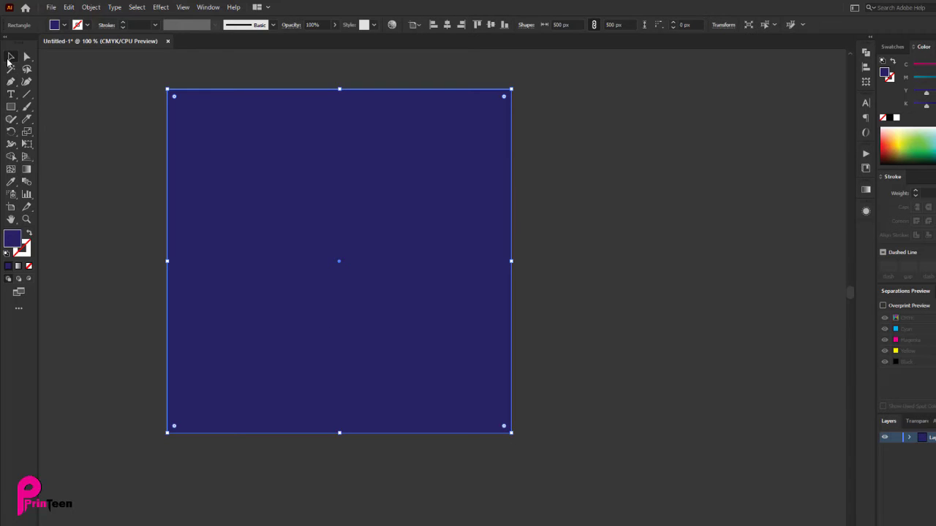
pyautogui.rightClick(213, 115)
pyautogui.moveTo(265, 307)
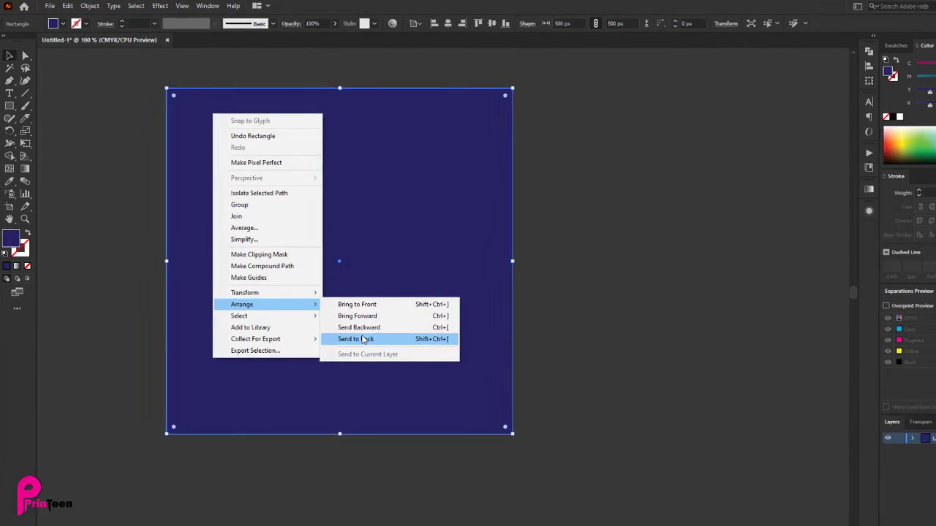
pyautogui.click(354, 338)
pyautogui.click(668, 211)
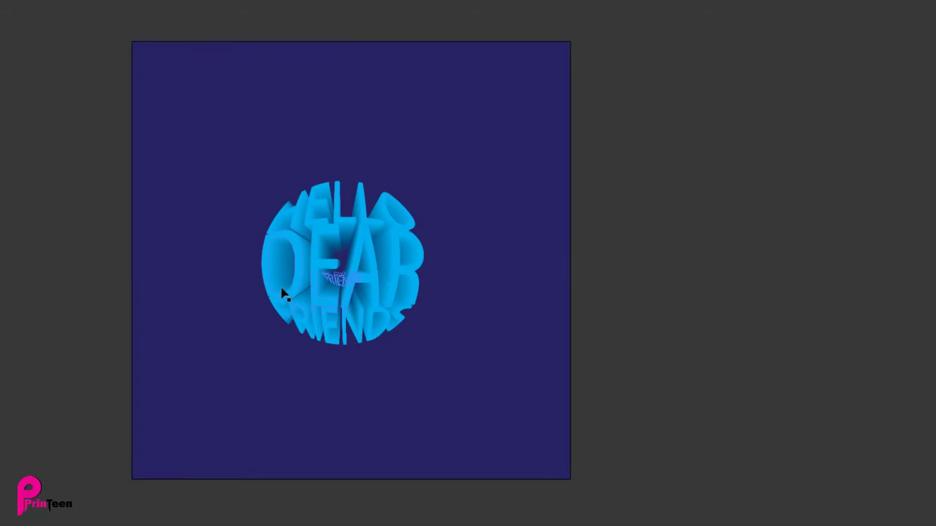
pyautogui.scroll(2, 282, 292)
pyautogui.scroll(-1, 819, 193)
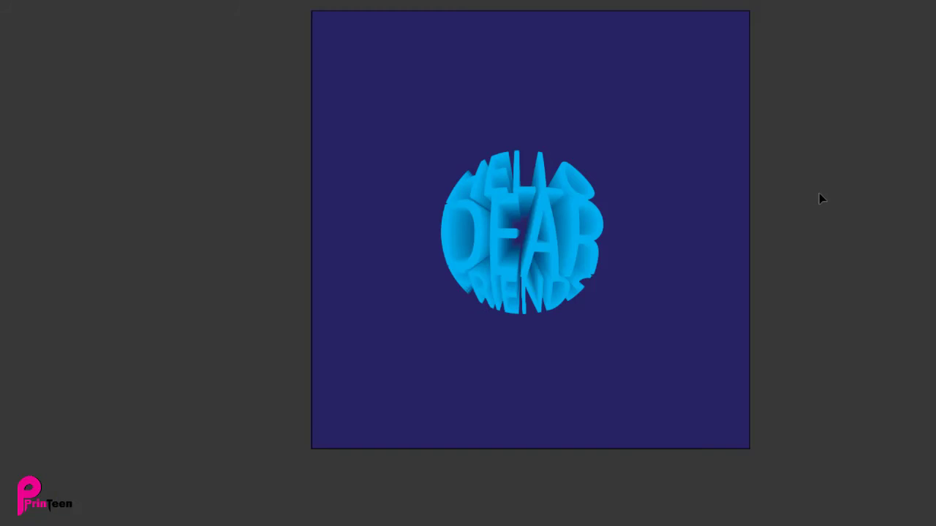
pyautogui.scroll(1, 675, 210)
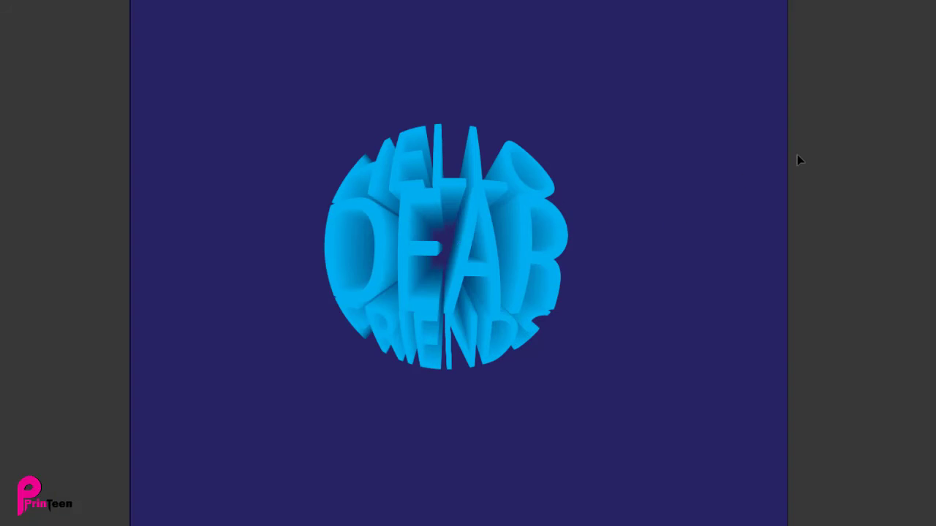
pyautogui.scroll(-1, 687, 276)
pyautogui.scroll(1, 654, 212)
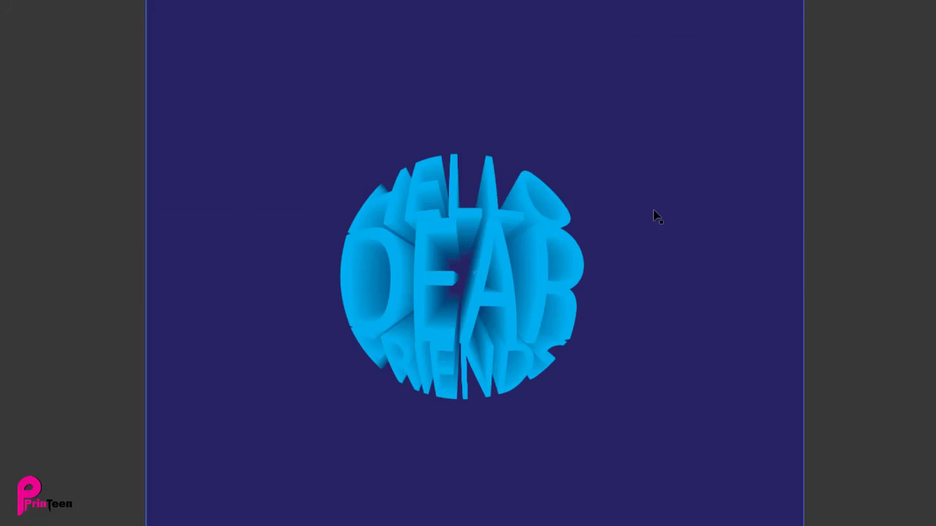
# - Isolate the blend, fill its front lettering group with the near-white swatch, and exit isolation
pyautogui.click(494, 214)
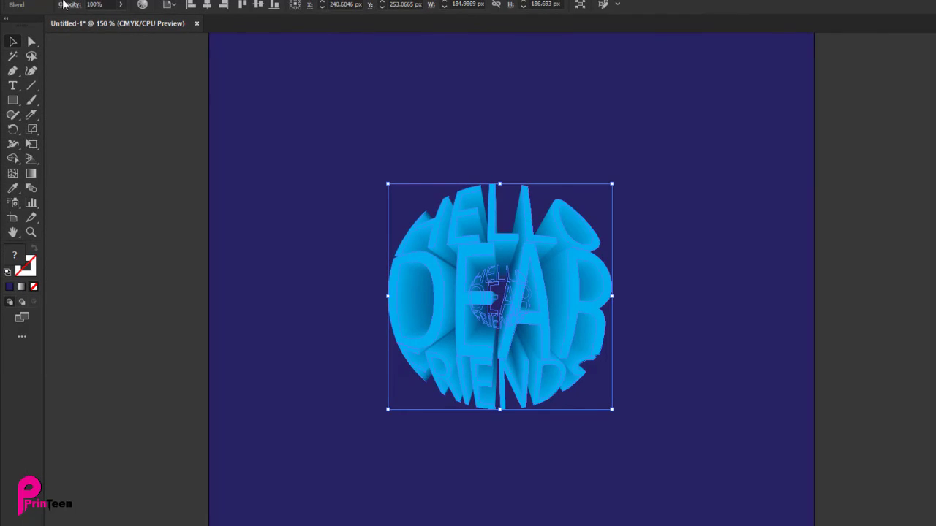
pyautogui.doubleClick(436, 236)
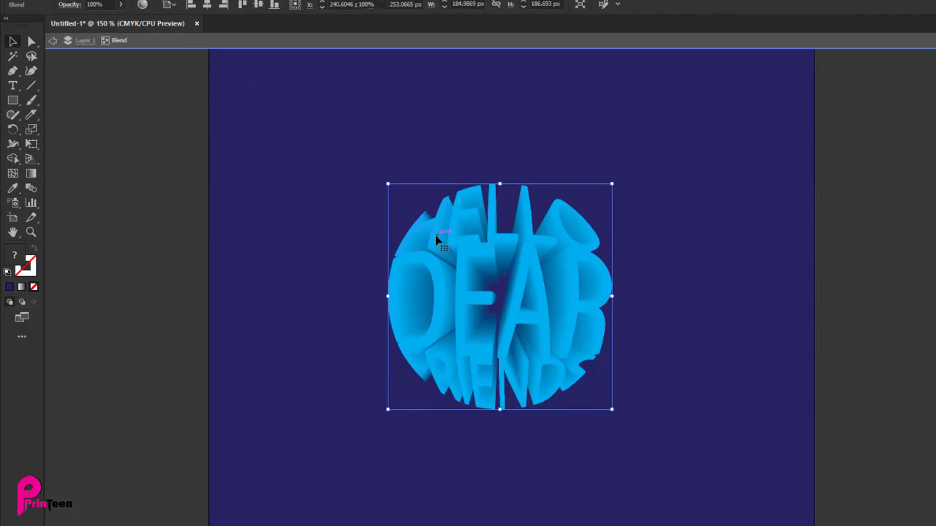
pyautogui.click(432, 234)
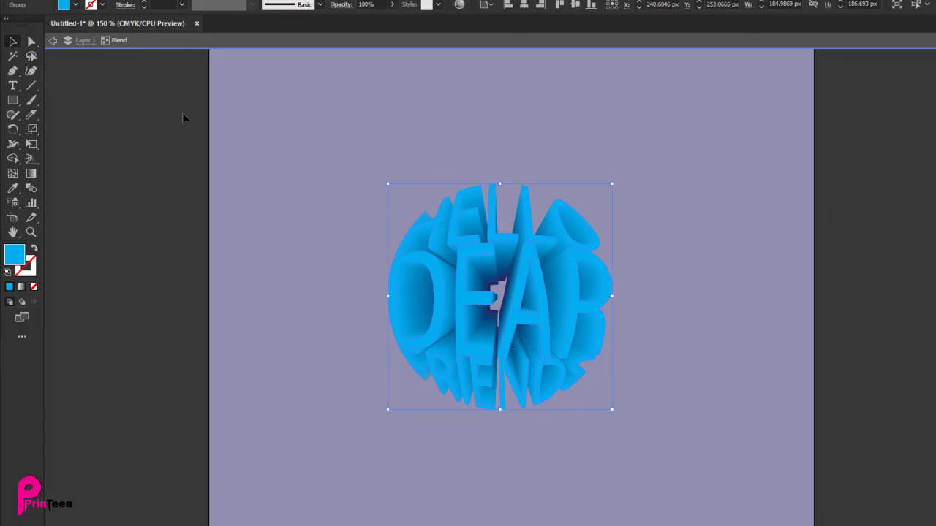
pyautogui.click(76, 5)
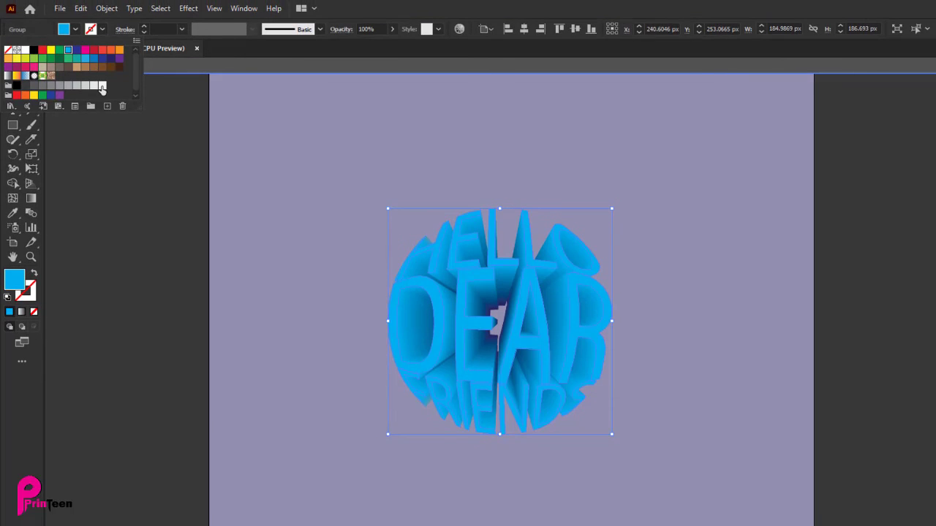
pyautogui.click(102, 87)
pyautogui.click(114, 139)
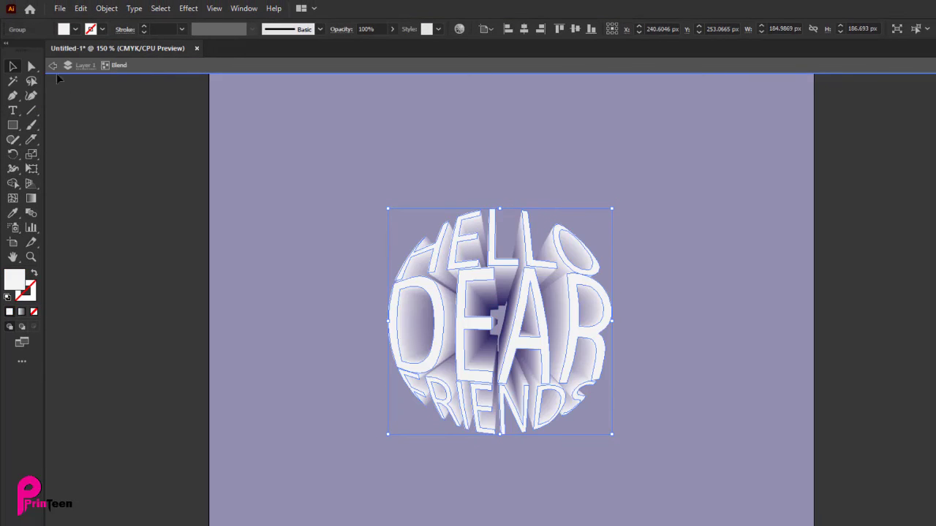
pyautogui.doubleClick(68, 111)
# - Recolour the blend's front lettering group with the bright yellow swatch in isolation, exit isolation and deselect it
pyautogui.scroll(-1, 436, 328)
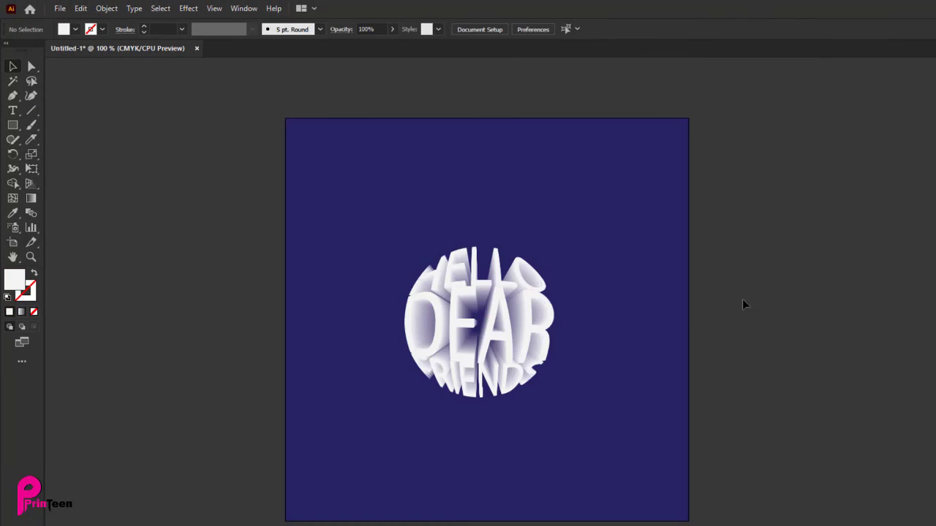
pyautogui.scroll(1, 533, 361)
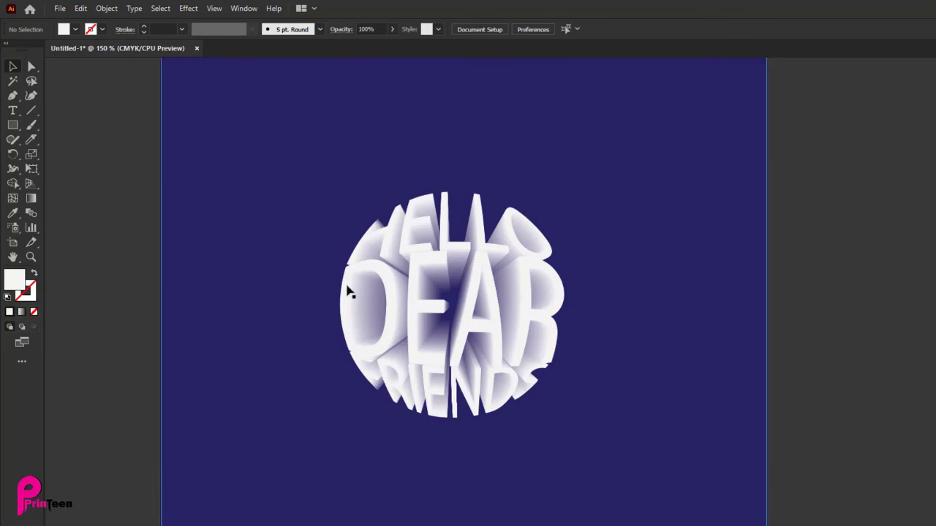
pyautogui.doubleClick(414, 281)
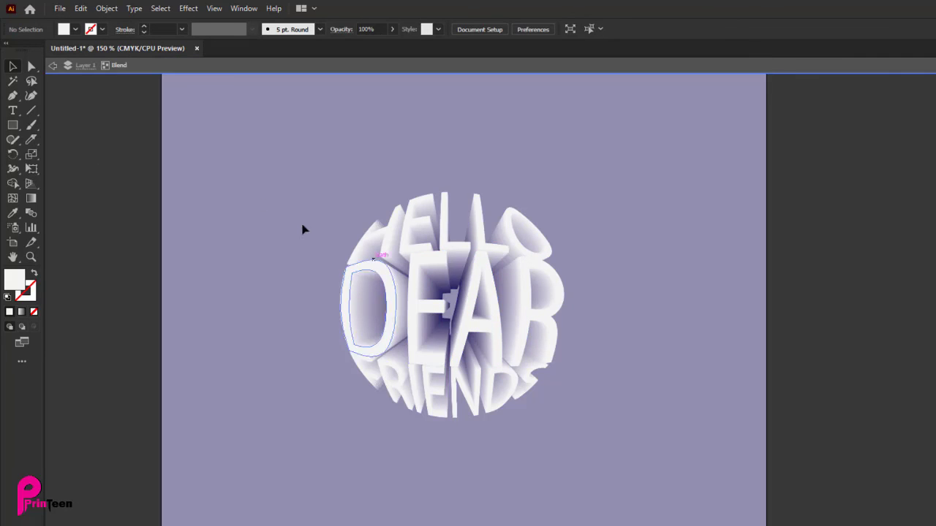
pyautogui.click(404, 249)
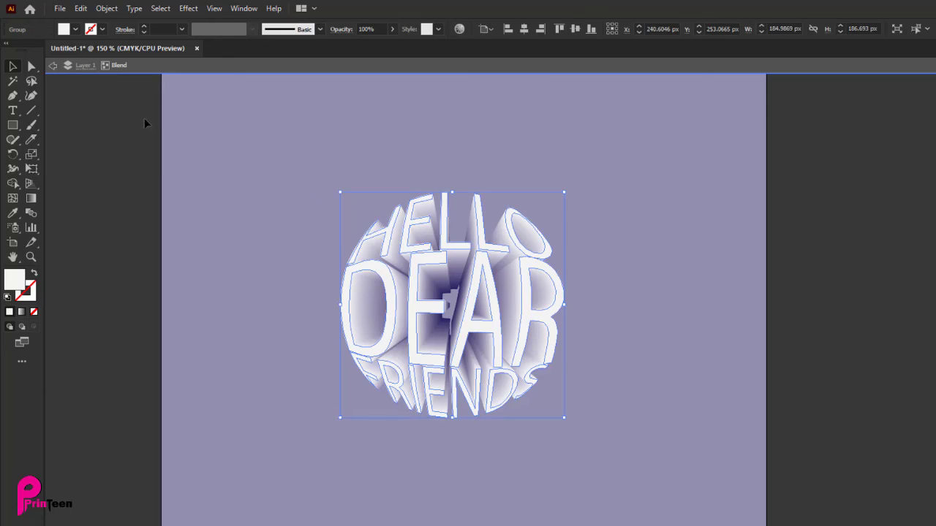
pyautogui.click(75, 30)
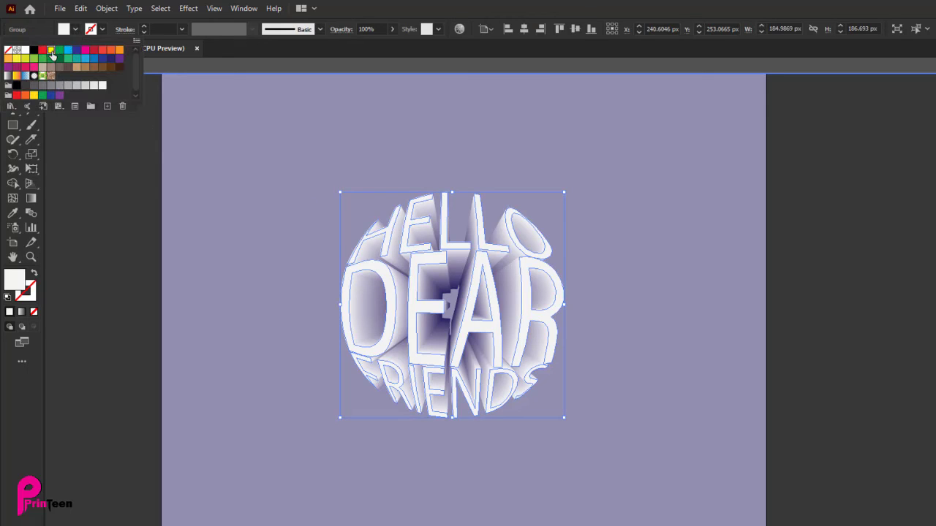
pyautogui.click(51, 49)
pyautogui.press('Escape')
pyautogui.press('Escape')
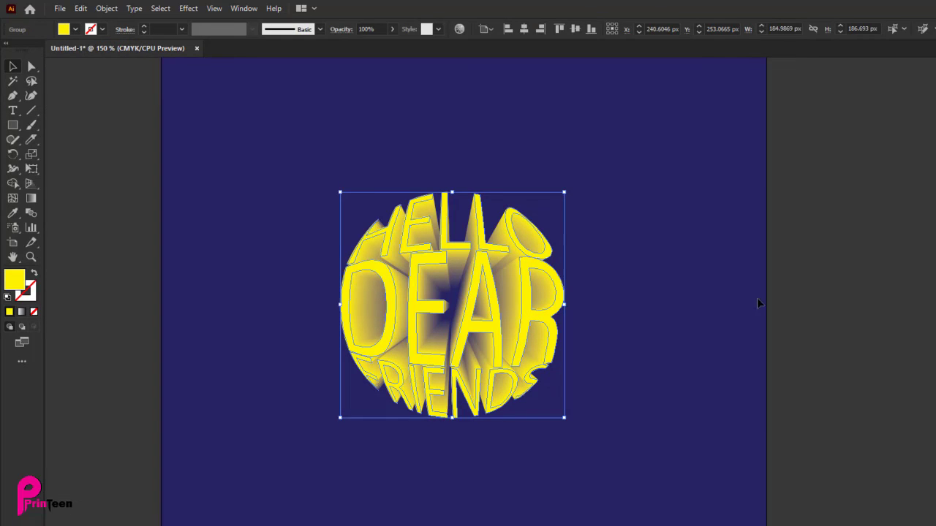
pyautogui.click(757, 300)
pyautogui.scroll(-1, 648, 366)
pyautogui.scroll(1, 704, 346)
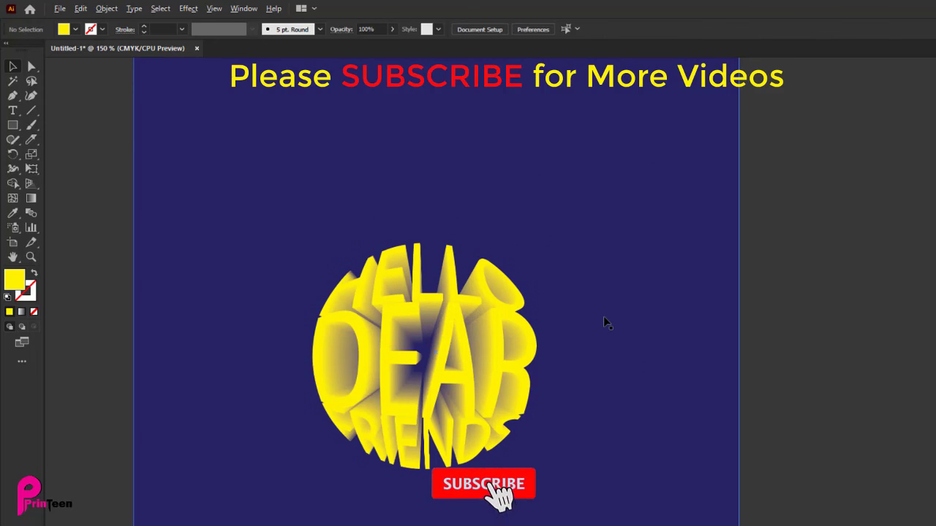
pyautogui.scroll(-2, 604, 318)
pyautogui.scroll(1, 472, 406)
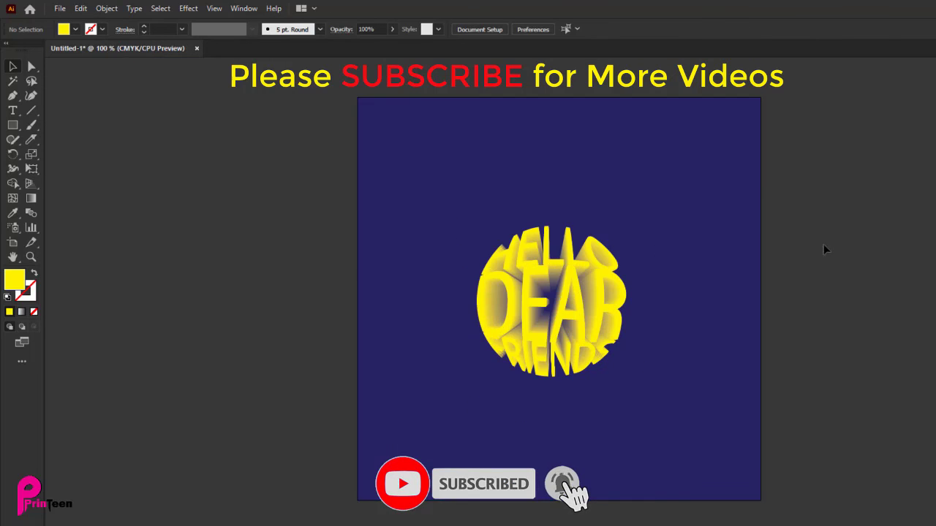
pyautogui.scroll(1, 701, 311)
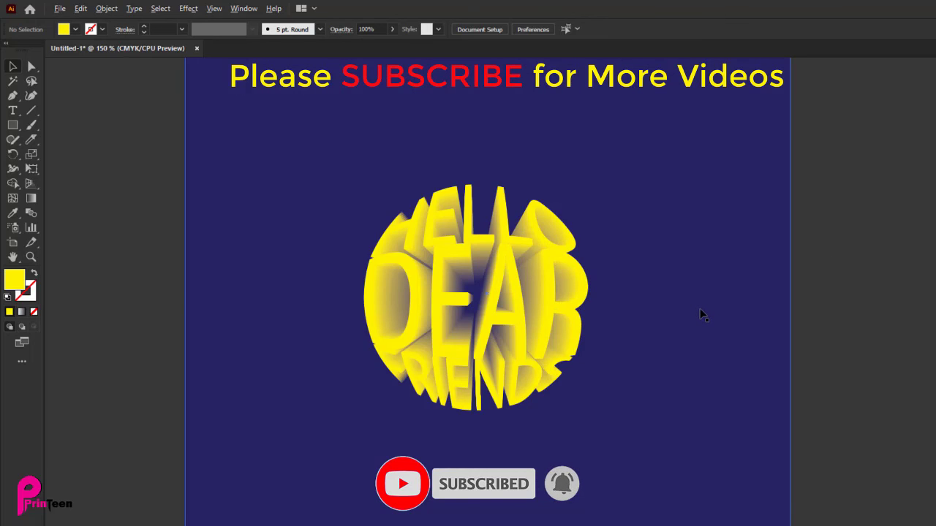
pyautogui.scroll(-1, 700, 310)
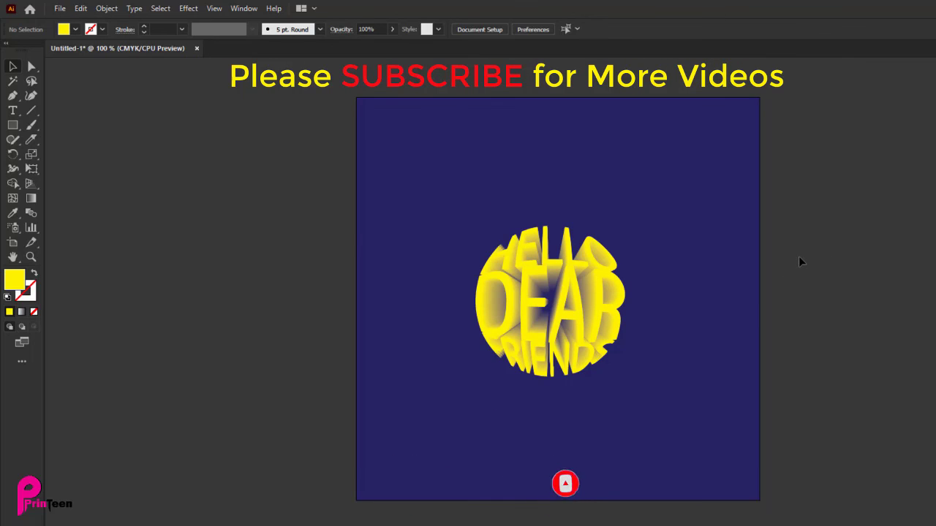